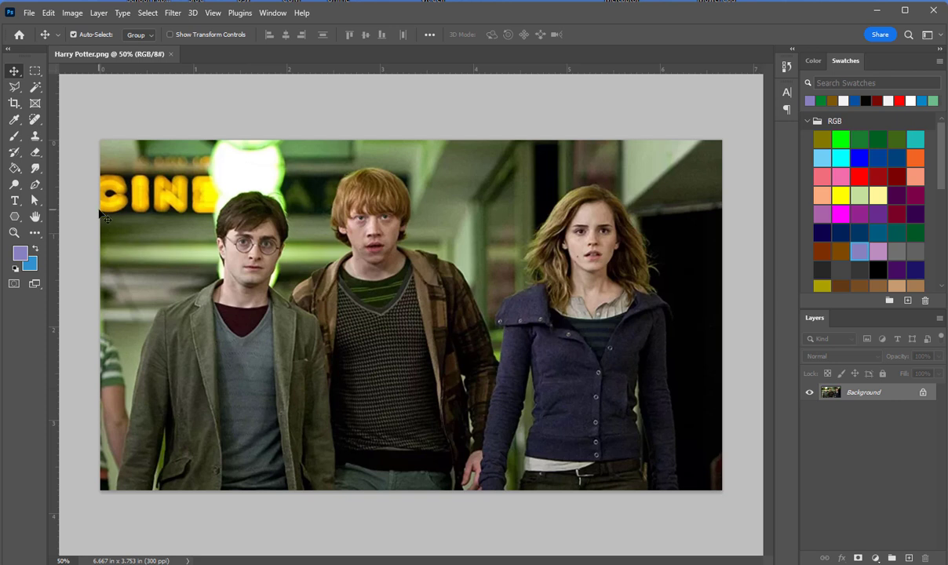
Step: Roughly outline the head of the boy with round glasses using the Lasso tool and copy it to a new layer
click(20, 94)
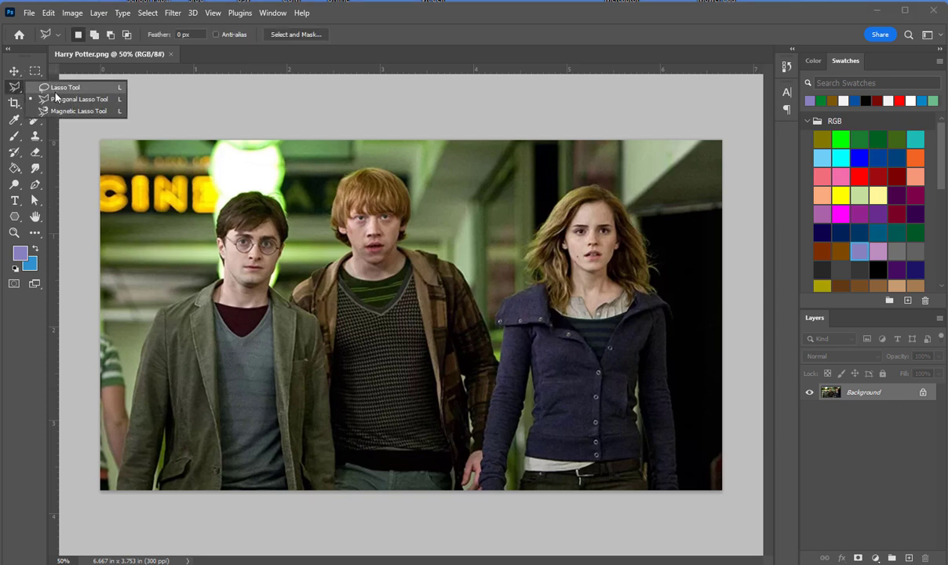
click(55, 88)
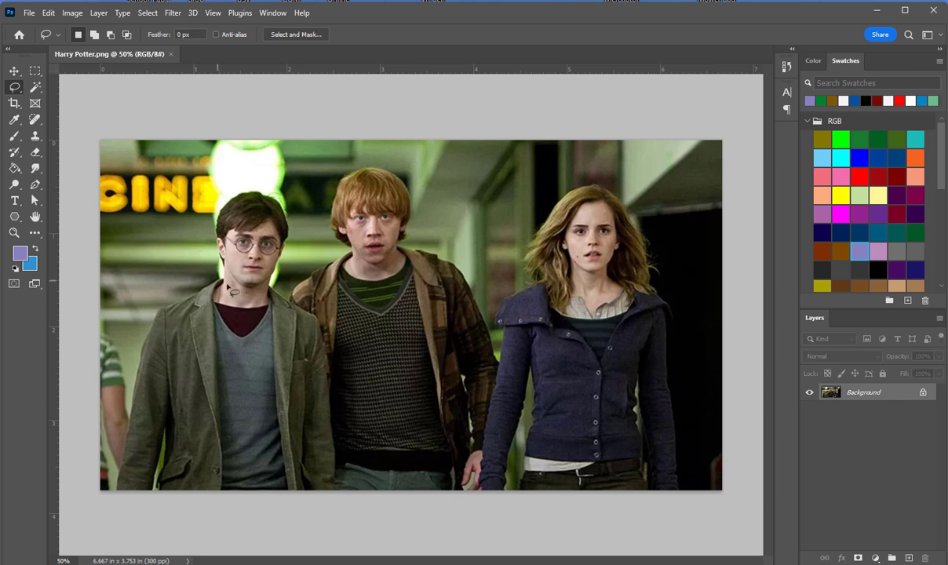
click(16, 87)
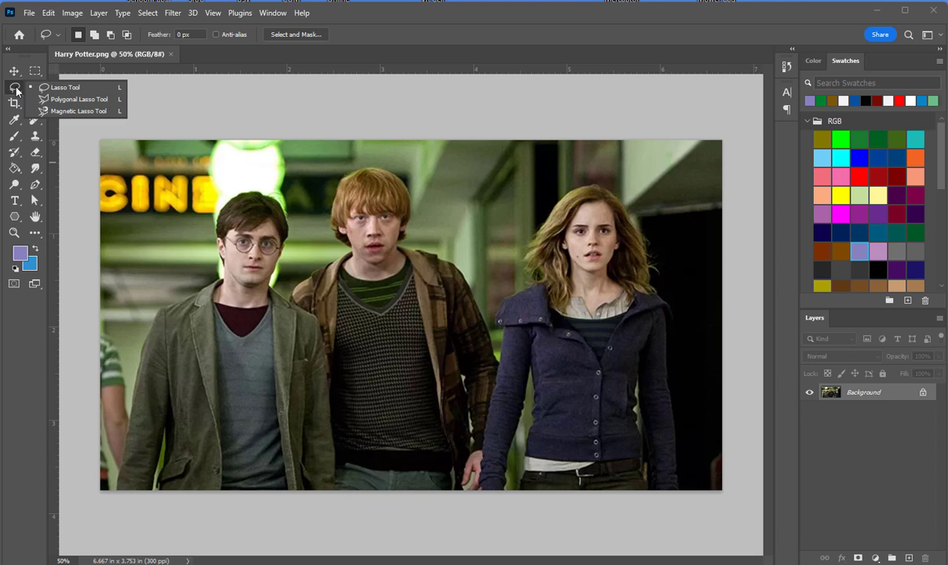
click(70, 88)
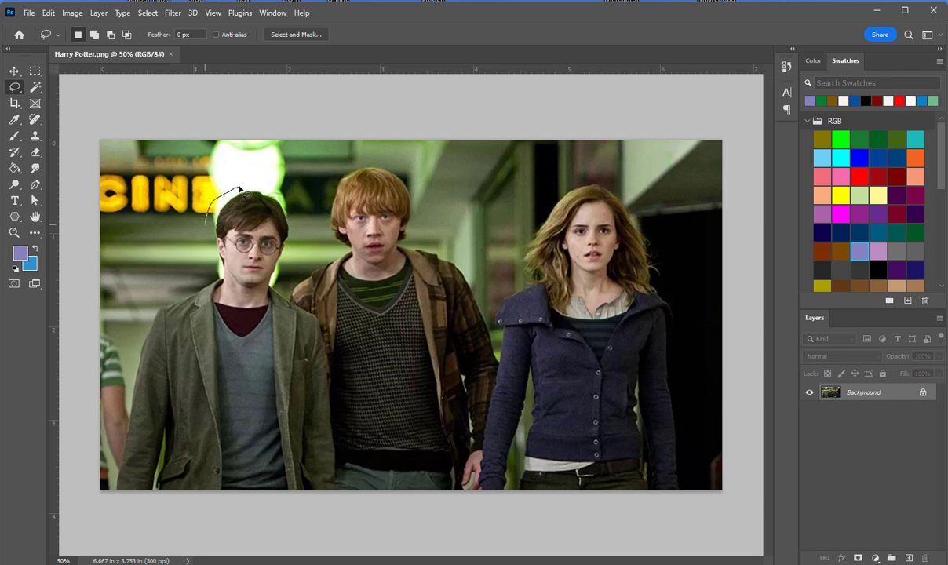
mouse_move(250, 299)
mouse_down()
mouse_move(277, 292)
mouse_move(300, 225)
mouse_move(266, 184)
mouse_move(222, 191)
mouse_up()
key(shift)
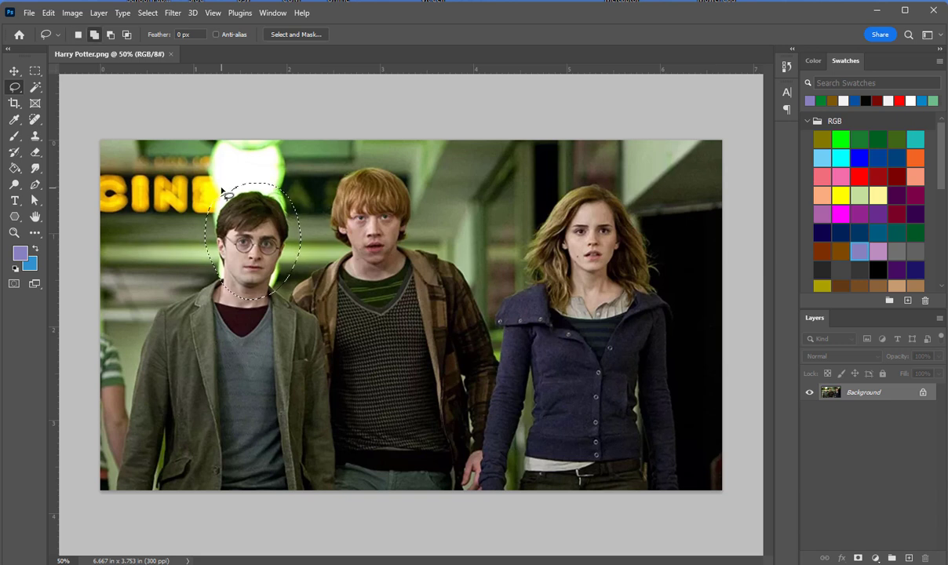
key(ctrl+j)
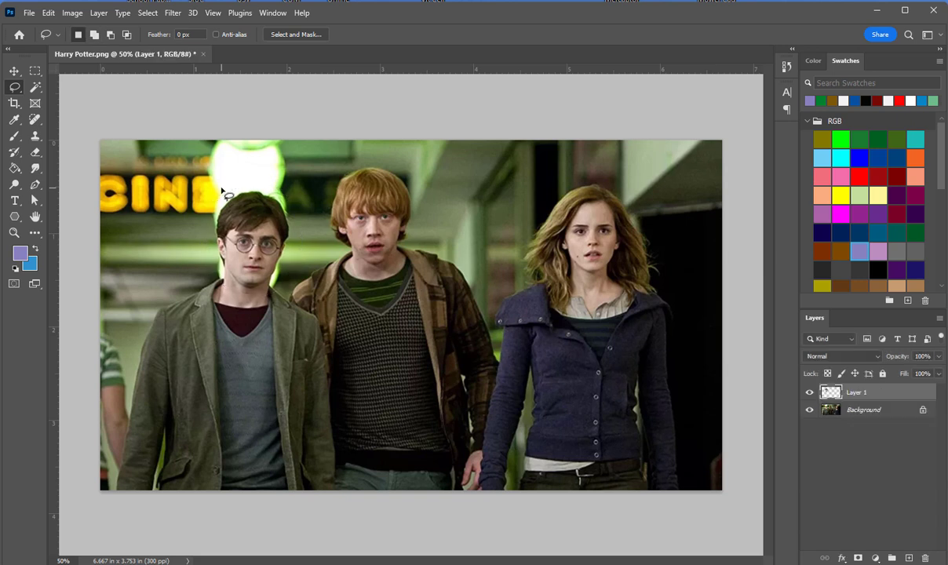
Step: Toggle the visibility of both layers to check the copied head, leaving the Background layer hidden and Layer 1 shown
click(809, 410)
click(809, 411)
click(809, 392)
click(809, 393)
click(809, 392)
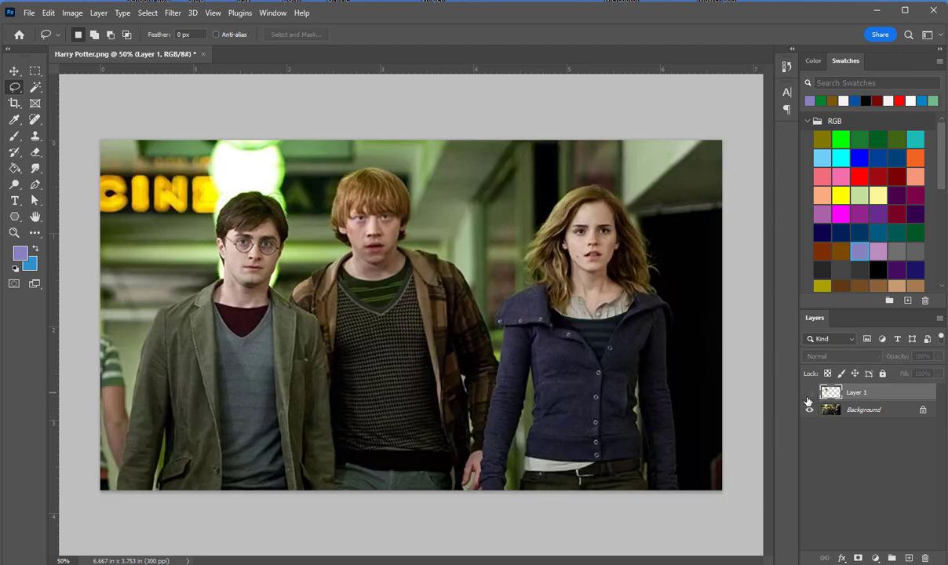
click(809, 393)
click(809, 409)
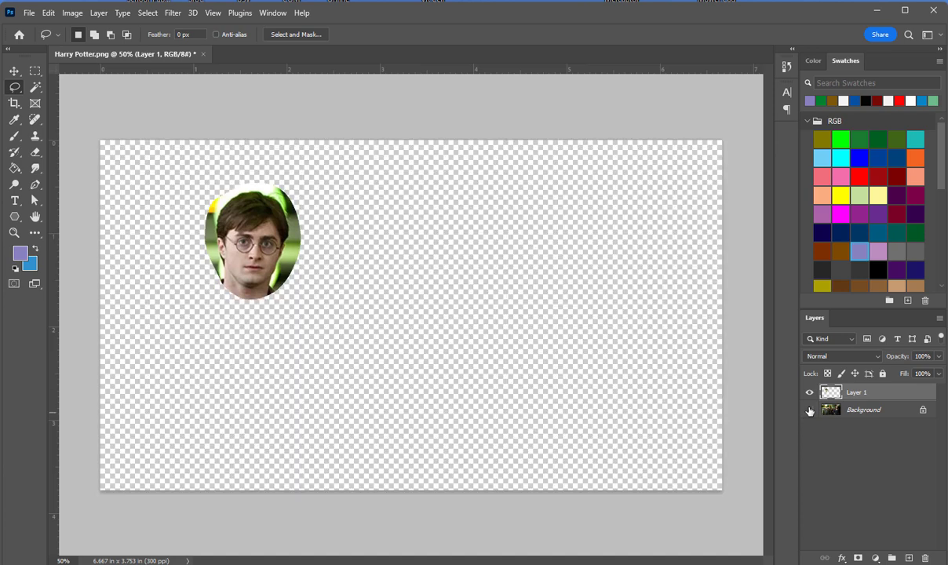
click(809, 409)
click(809, 410)
Step: Trace a precise freehand lasso selection around the copied head's hair, ears, jaw and neck on Layer 1
click(14, 232)
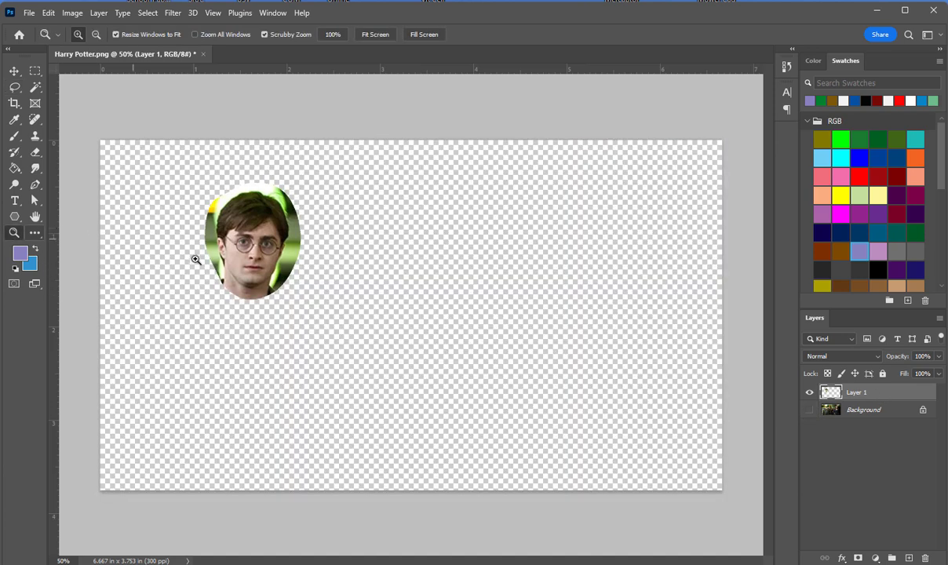
click(250, 255)
click(250, 255)
click(283, 265)
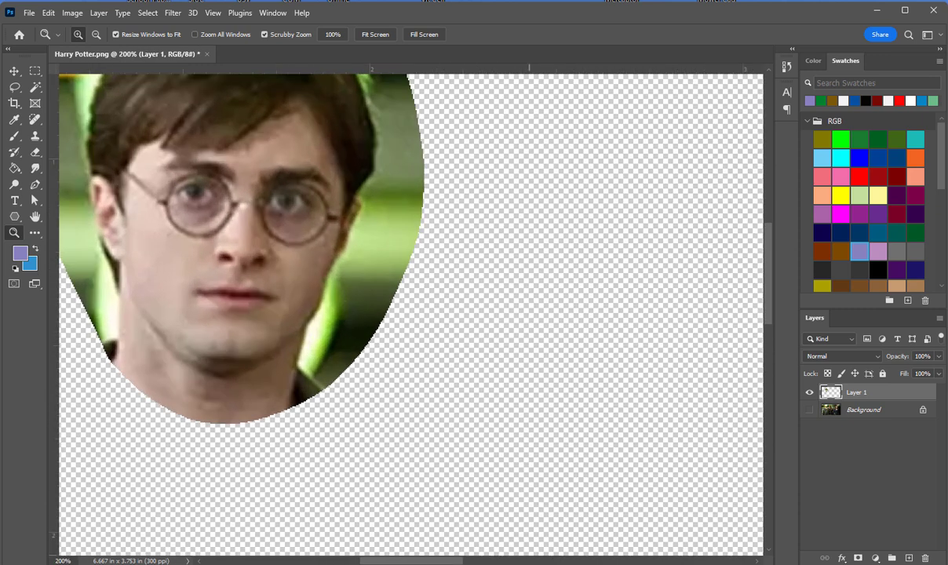
scroll(424, 528, left, 5)
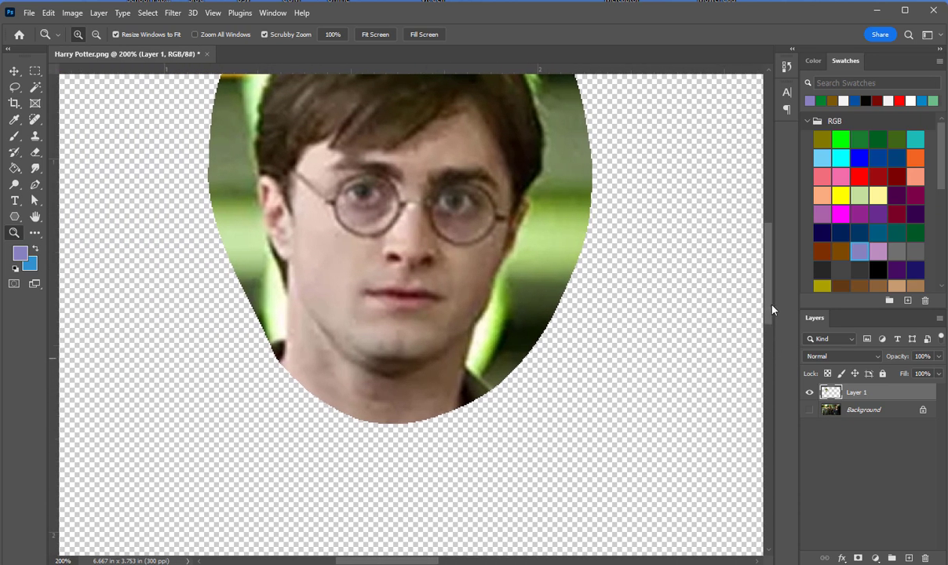
drag(772, 310, 772, 280)
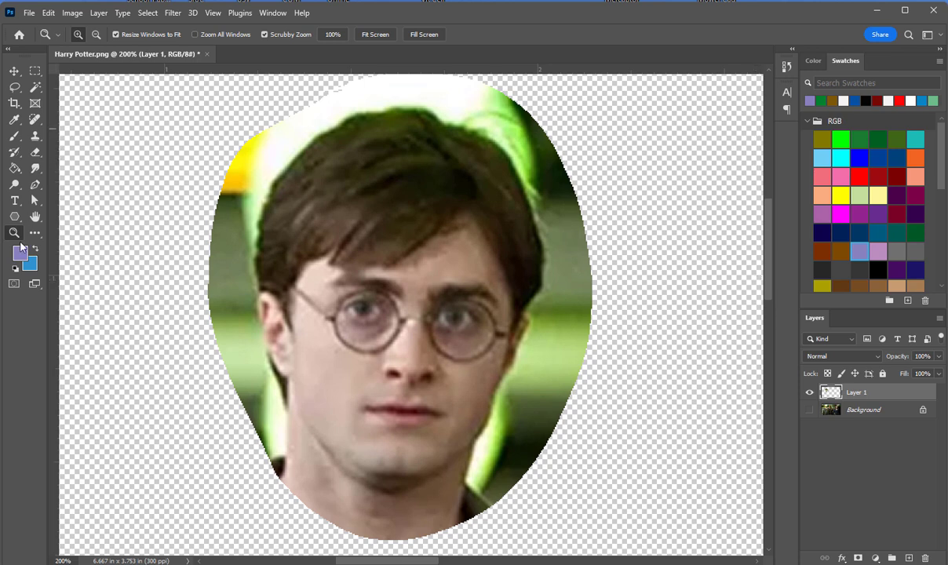
click(16, 87)
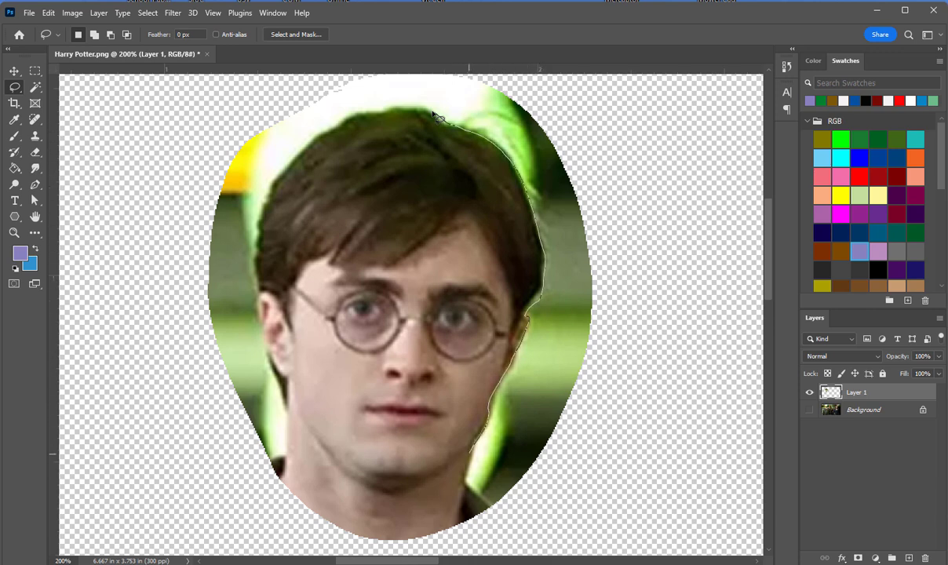
mouse_move(454, 533)
mouse_down()
mouse_move(375, 535)
mouse_move(311, 514)
mouse_up()
drag(285, 475, 286, 430)
drag(281, 390, 267, 357)
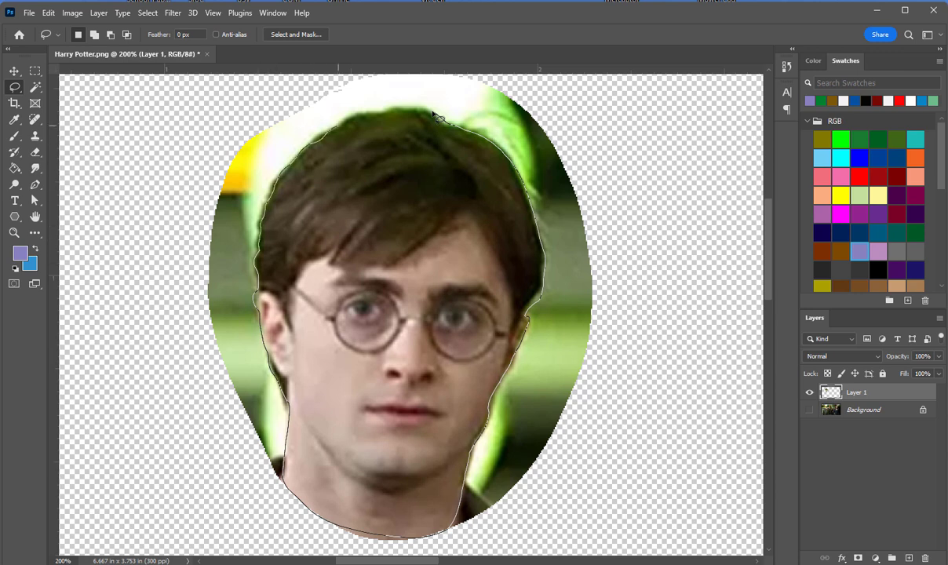
mouse_move(337, 108)
mouse_down()
mouse_move(414, 108)
mouse_move(471, 135)
mouse_up()
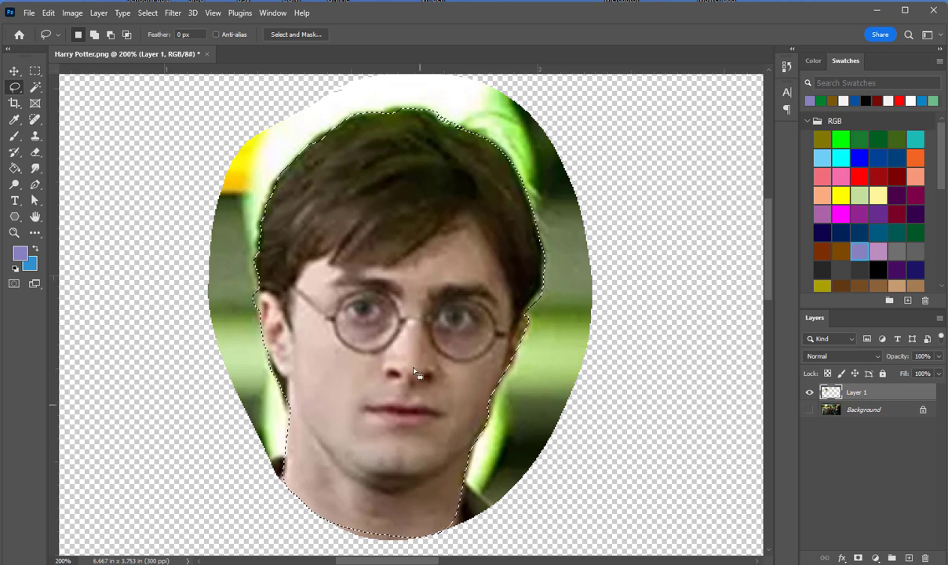
Step: Invert the selection, delete the leftover surroundings of the head on Layer 1, and deselect
click(148, 14)
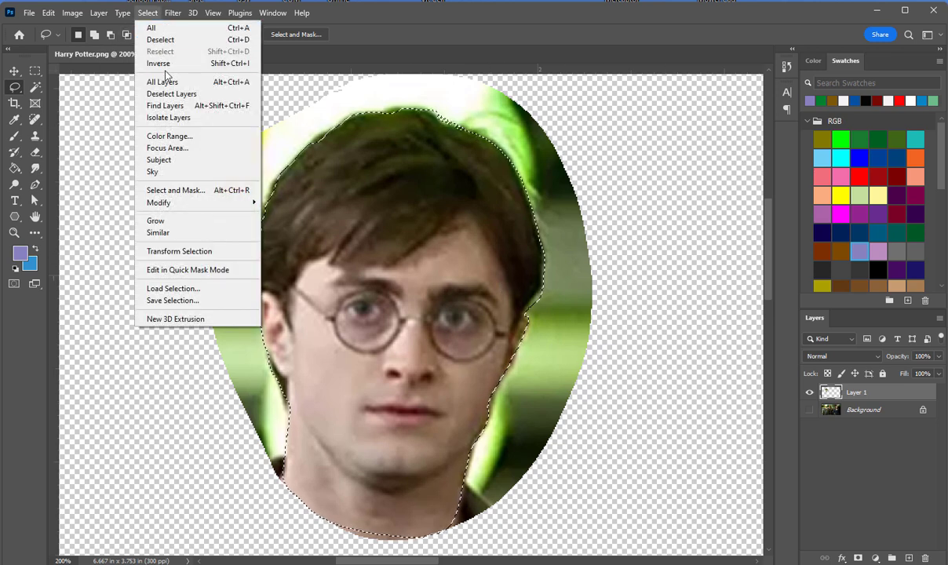
click(167, 64)
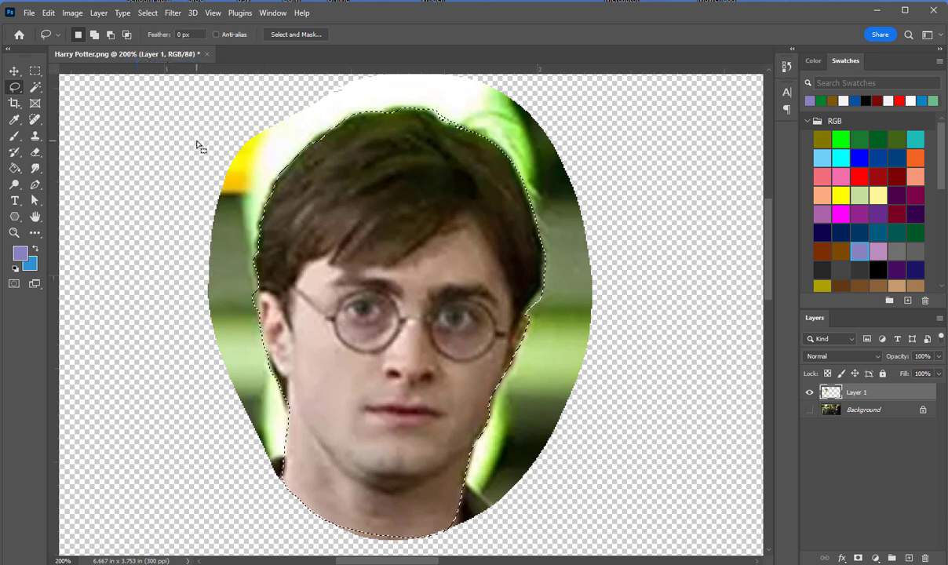
key(Delete)
key(ctrl+d)
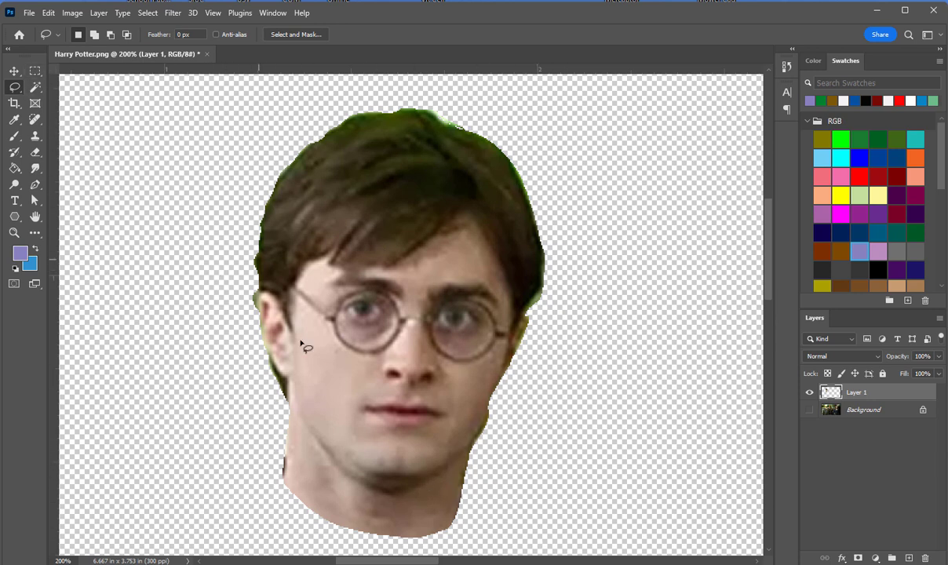
Step: Show the Background layer and move the cut-out head onto the red-haired boy's face
click(36, 152)
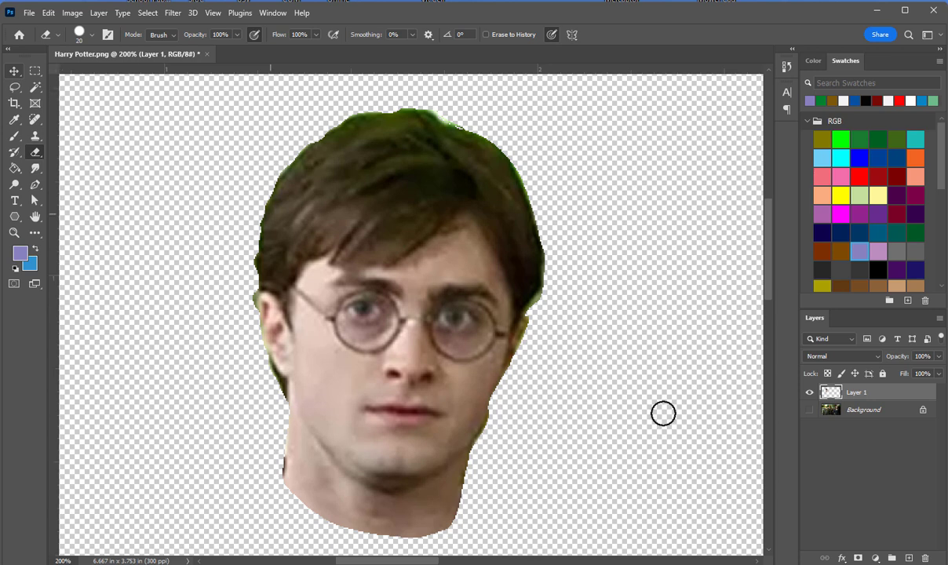
click(806, 410)
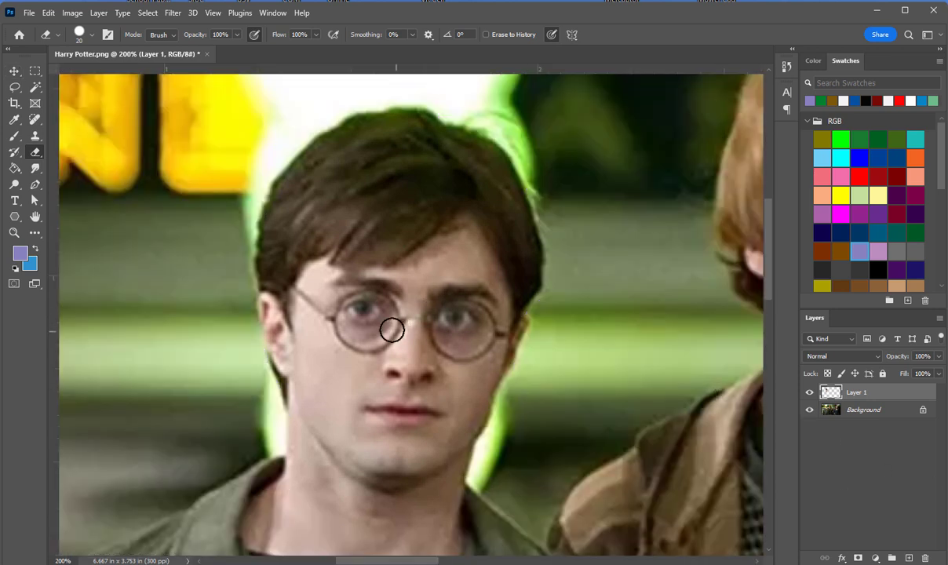
click(14, 233)
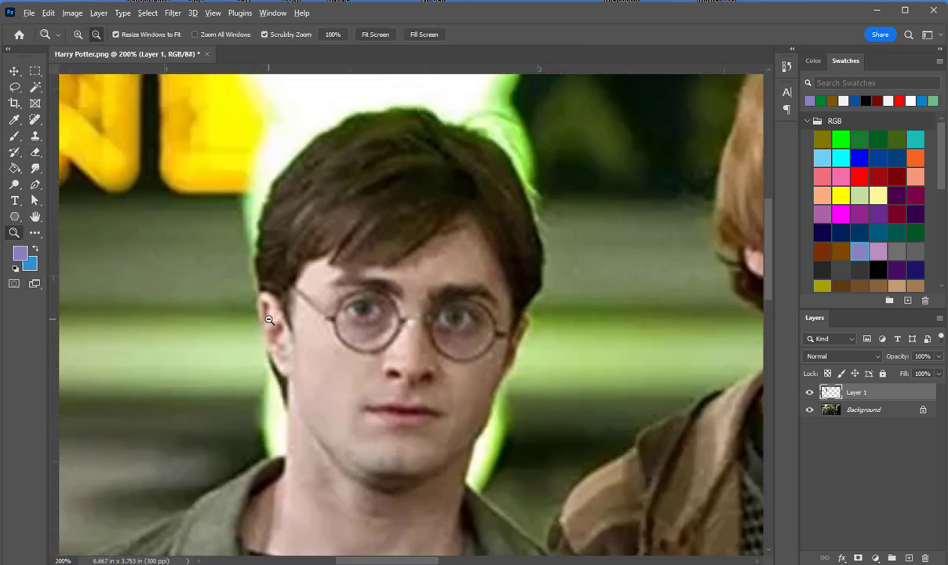
alt+click(106, 80)
click(14, 71)
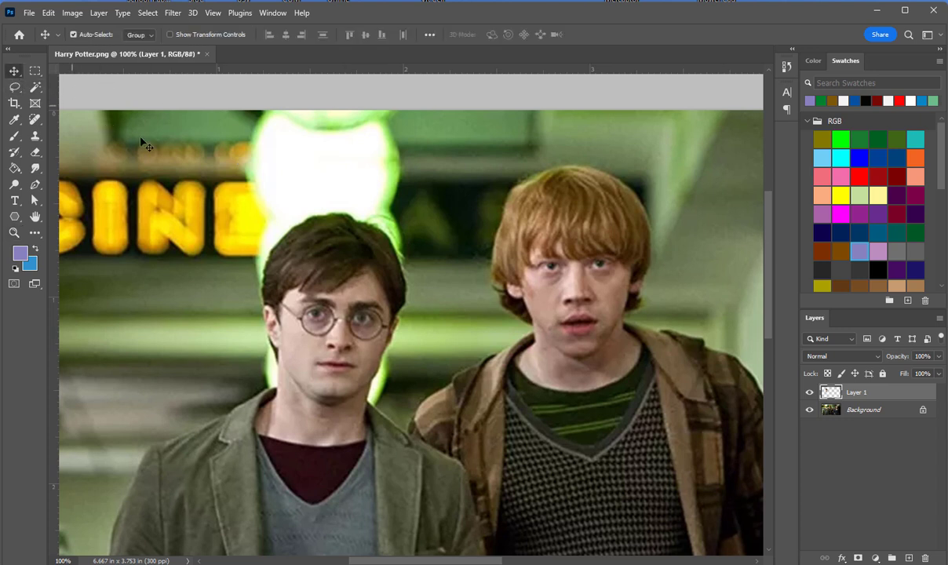
drag(328, 321, 572, 275)
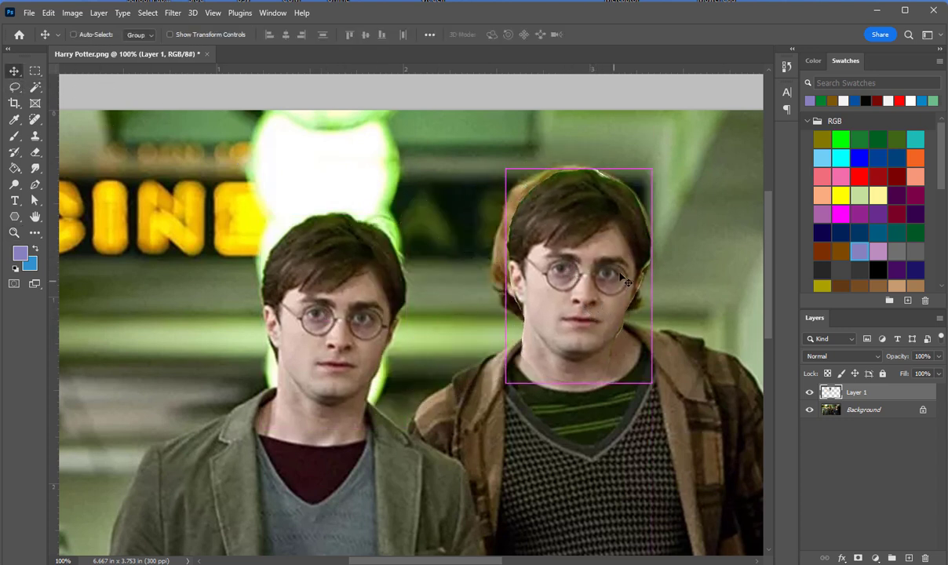
Step: Try the cut-out head beside the red-haired boy, then reposition it over his face above the striped shirt
drag(575, 300, 700, 271)
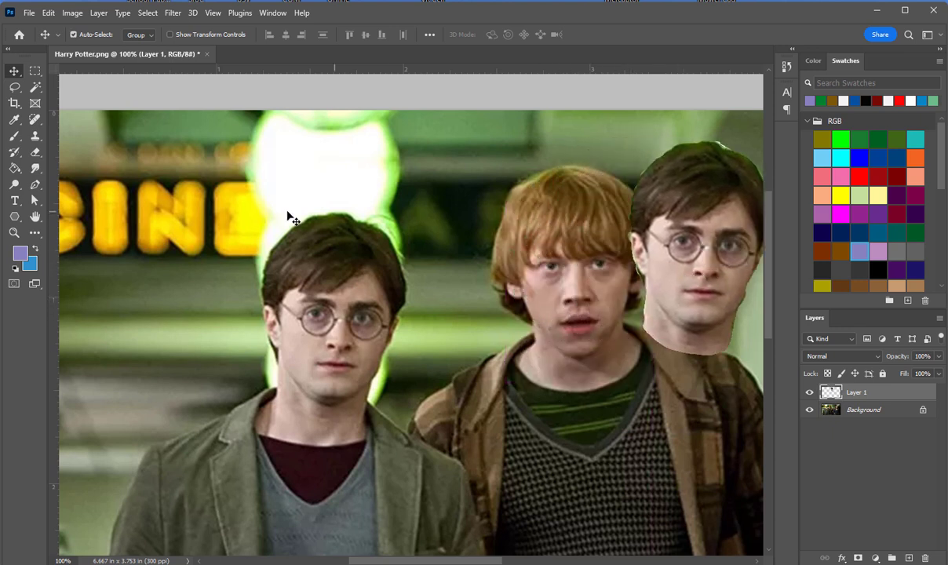
drag(673, 182, 598, 217)
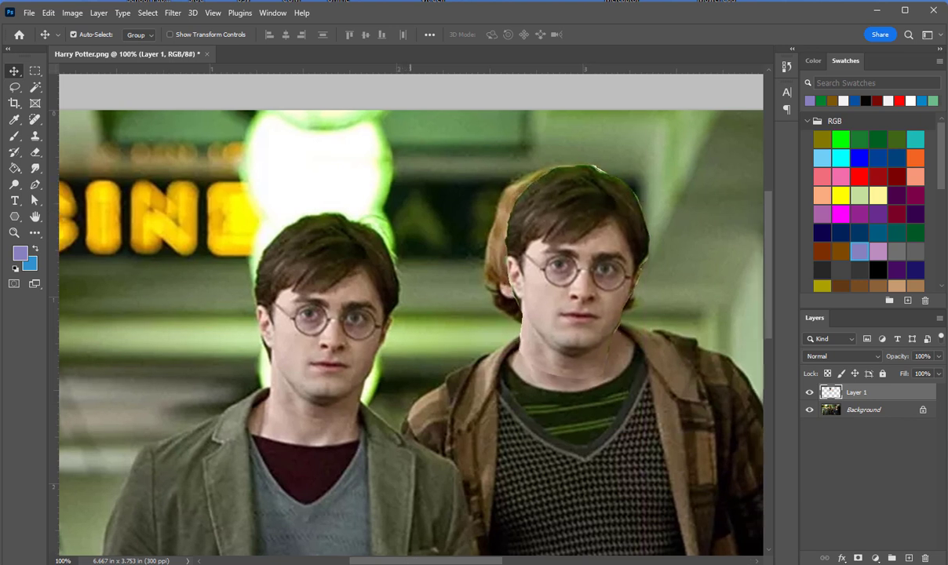
scroll(297, 352, right, 10)
mouse_move(118, 280)
mouse_down()
mouse_move(471, 300)
mouse_move(574, 325)
mouse_move(183, 301)
mouse_move(118, 282)
mouse_move(124, 288)
mouse_up()
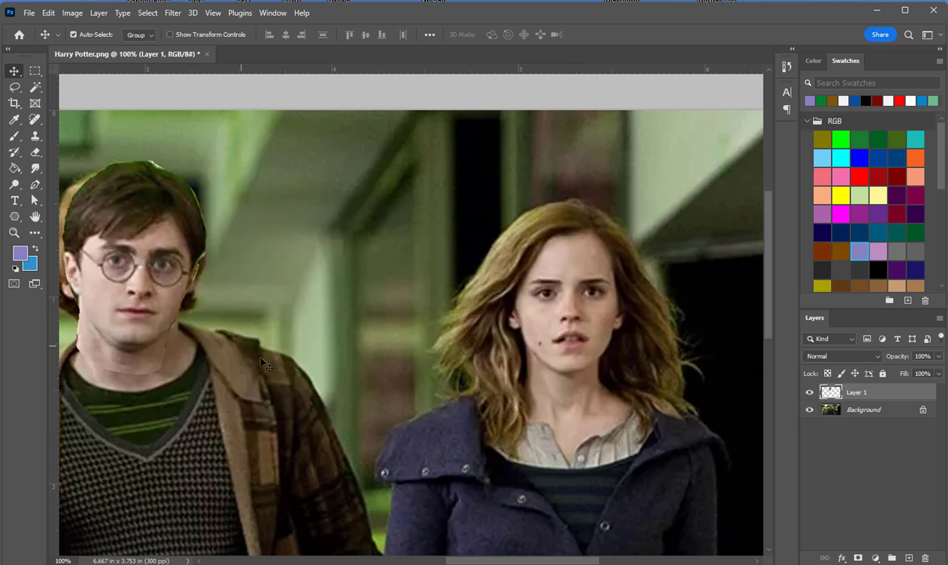
drag(562, 563, 490, 563)
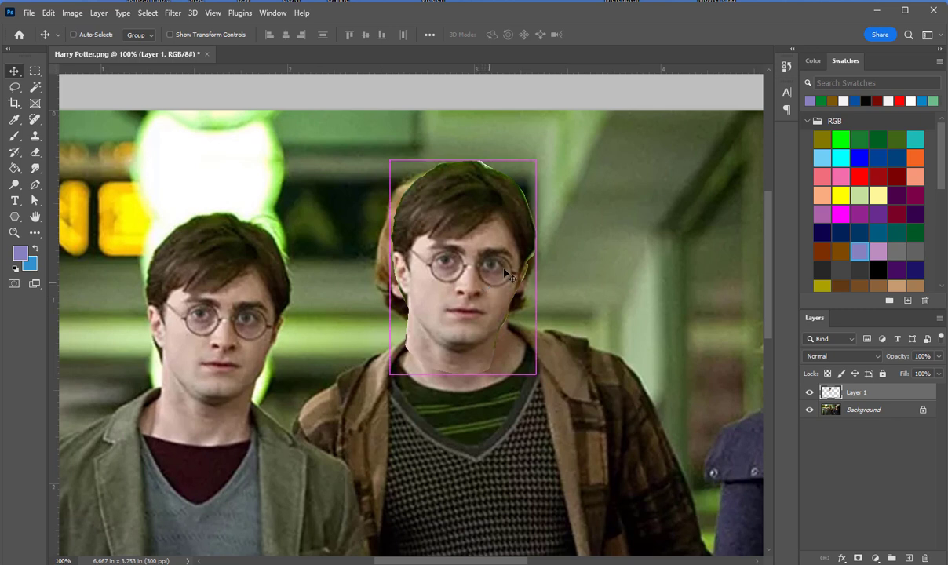
drag(466, 267, 466, 266)
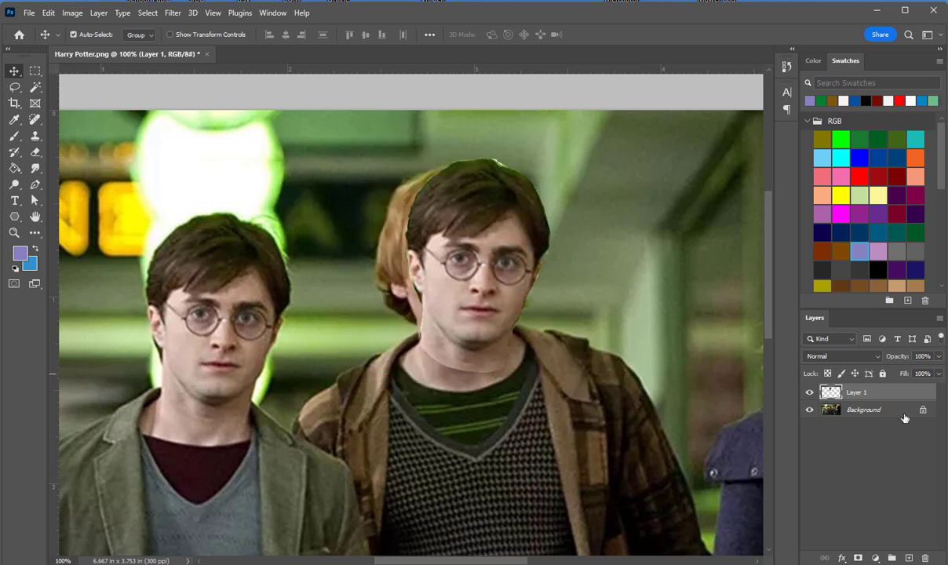
Step: Free-transform the cut-out head, rotating it to -8.14° and placing it back over the red-haired boy's face
key(ctrl+t)
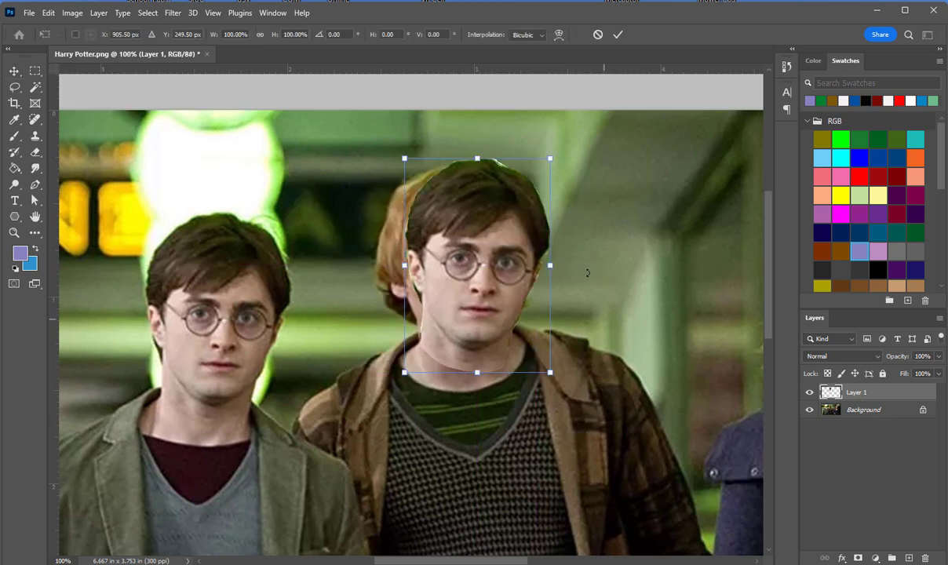
mouse_move(560, 393)
mouse_down()
mouse_move(584, 378)
mouse_move(572, 386)
mouse_up()
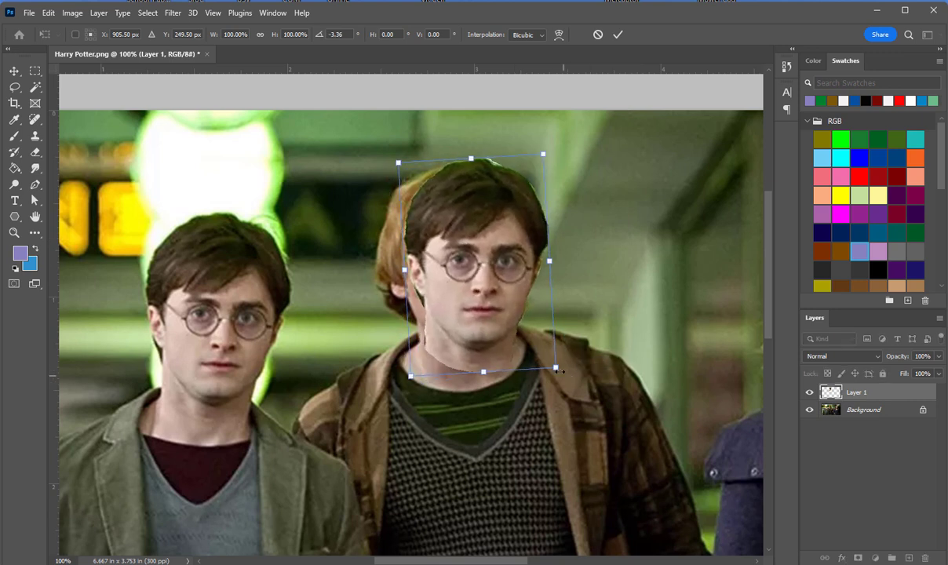
drag(485, 276, 362, 323)
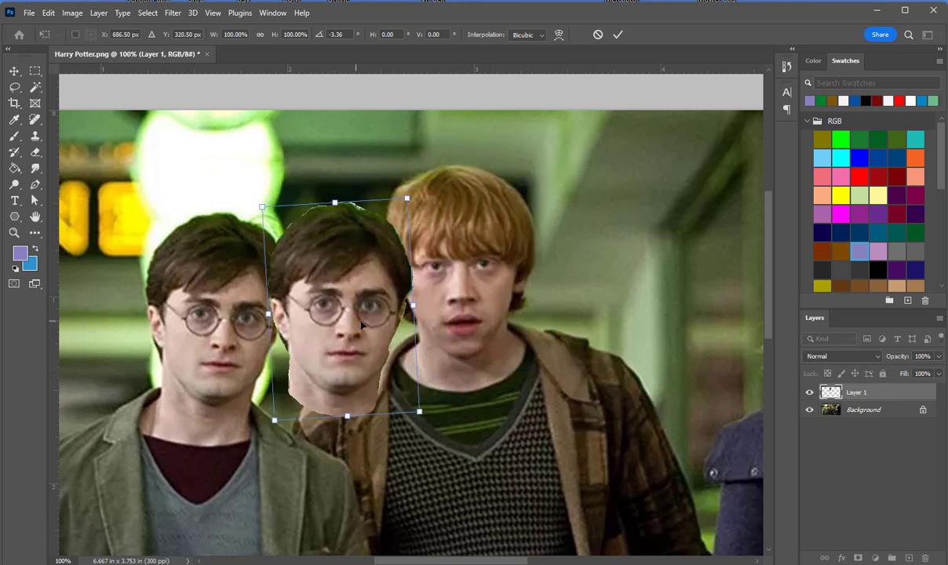
drag(428, 434, 442, 426)
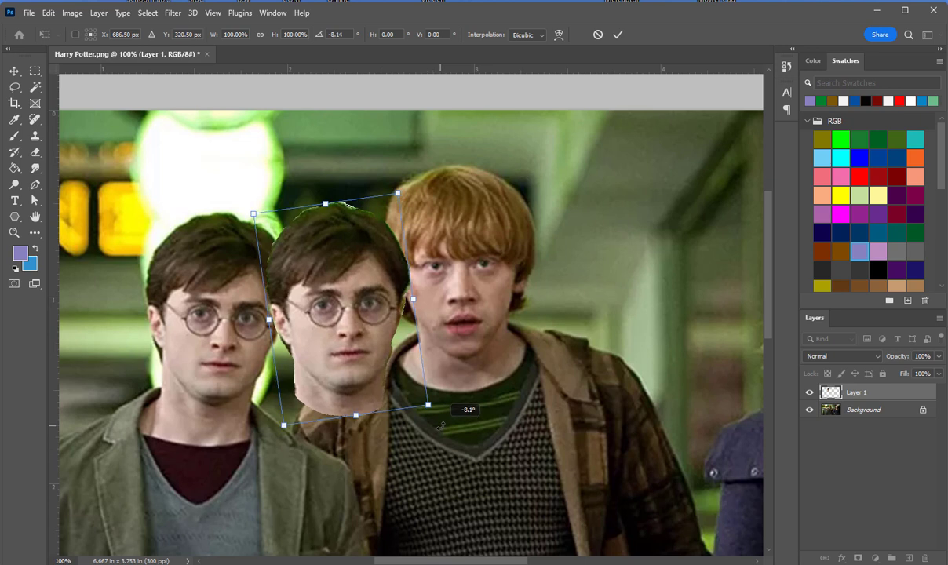
drag(365, 353, 485, 311)
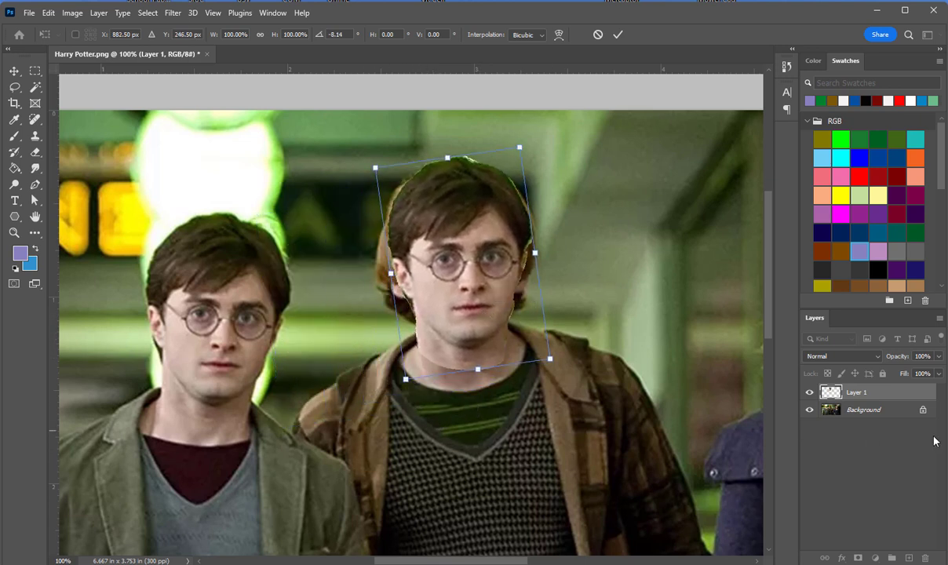
Step: Lower Layer 1's opacity to 71% and align the cut-out head with the red-haired boy's face underneath
click(937, 357)
drag(935, 370, 922, 374)
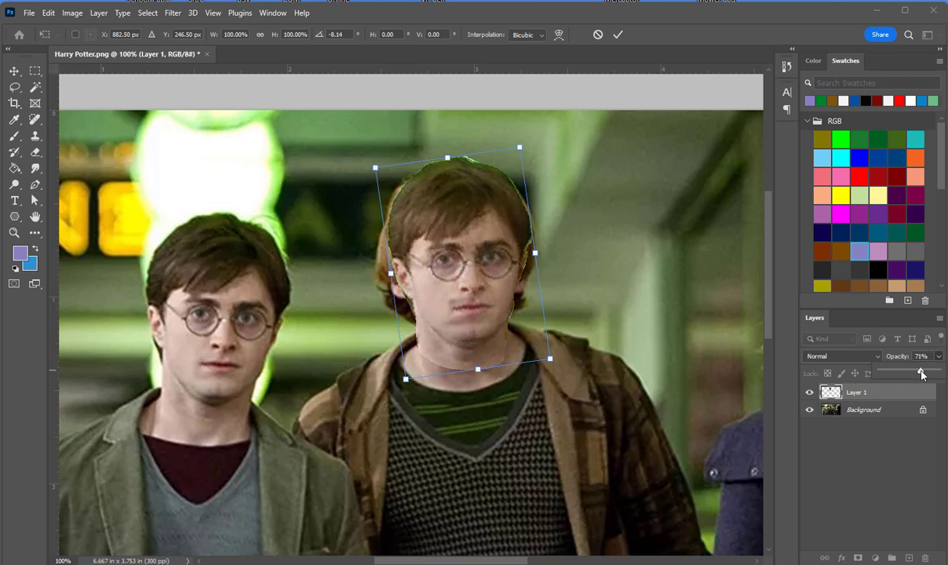
mouse_move(469, 294)
mouse_down()
mouse_move(430, 269)
mouse_move(296, 312)
mouse_move(383, 313)
mouse_move(471, 259)
mouse_move(463, 281)
mouse_move(483, 290)
mouse_move(458, 298)
mouse_move(463, 305)
mouse_up()
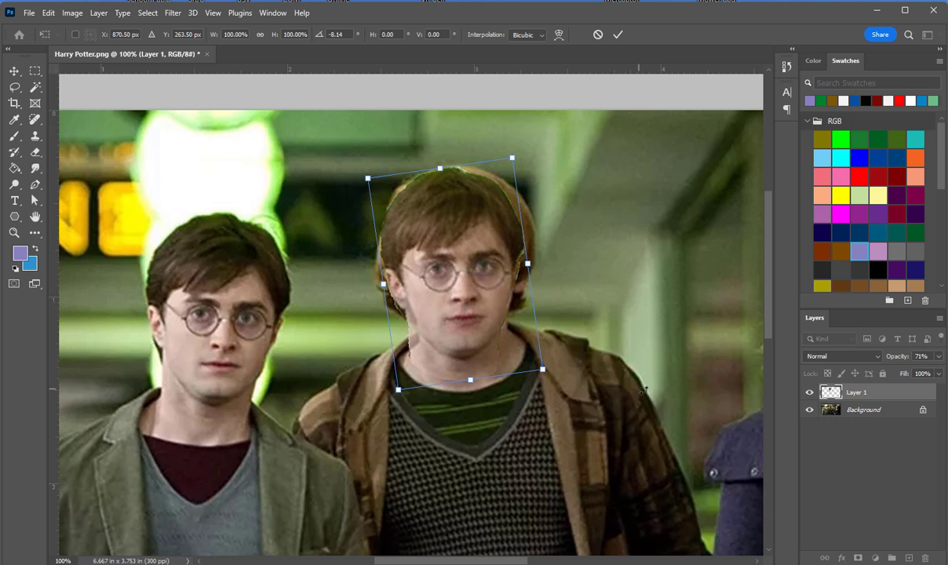
Step: Restore Layer 1's opacity to 100% and commit the transform of the cut-out head
click(938, 357)
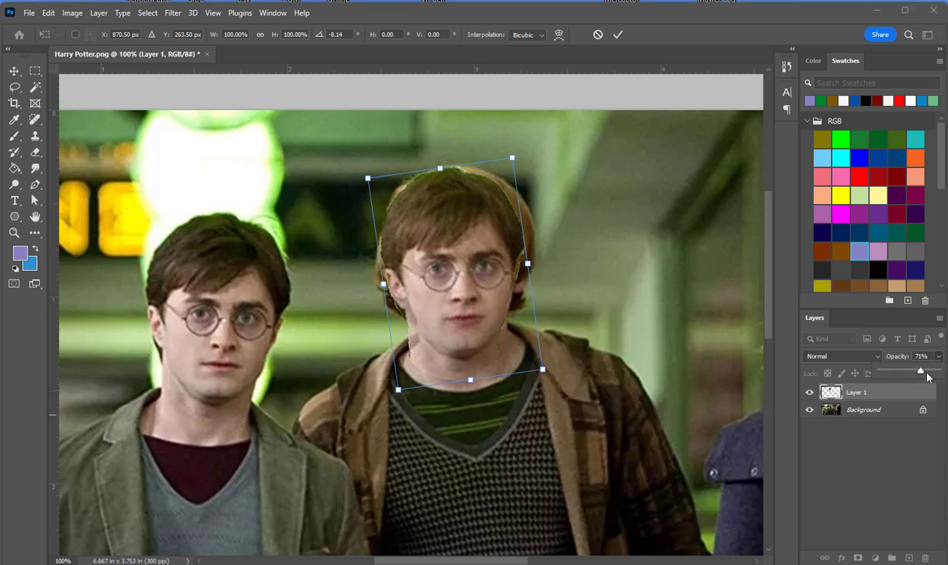
drag(929, 374, 938, 370)
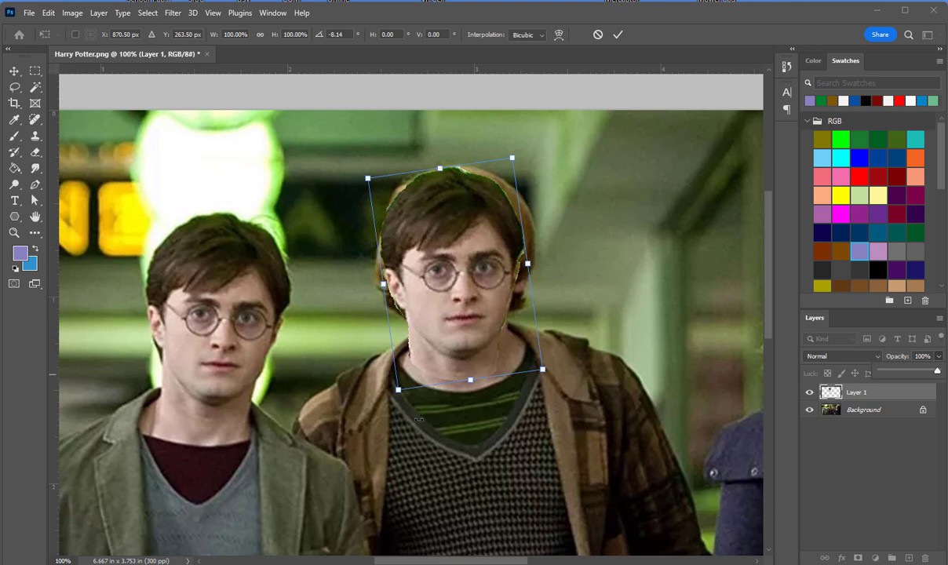
click(594, 191)
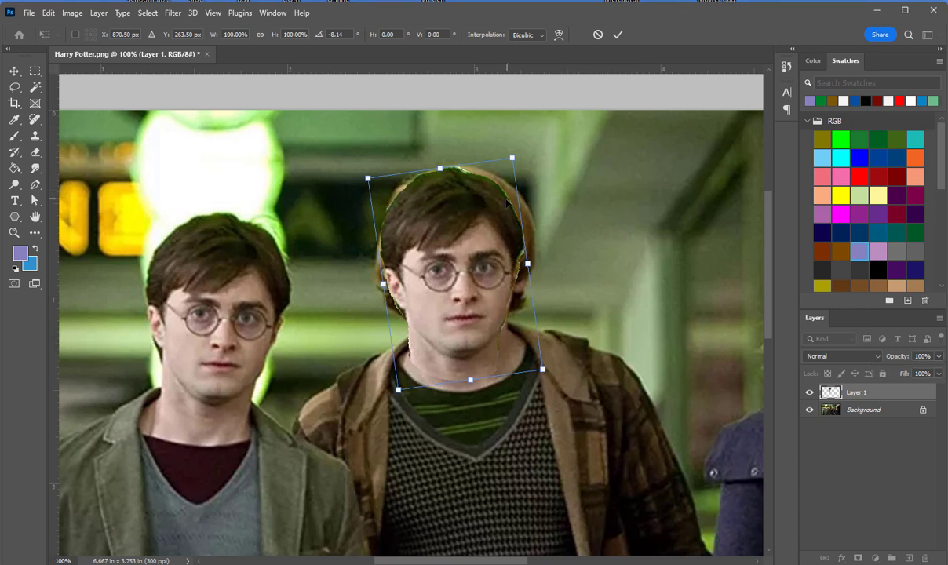
key(Return)
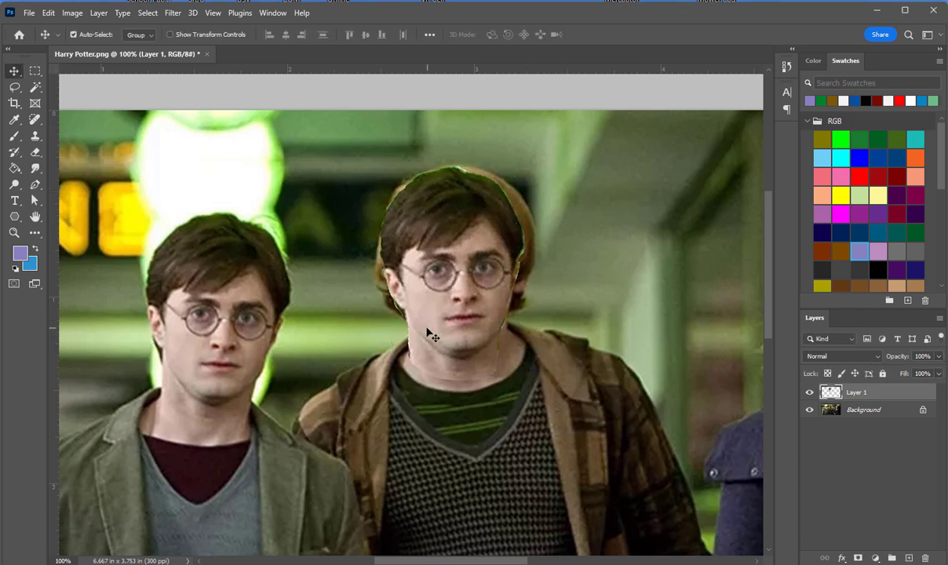
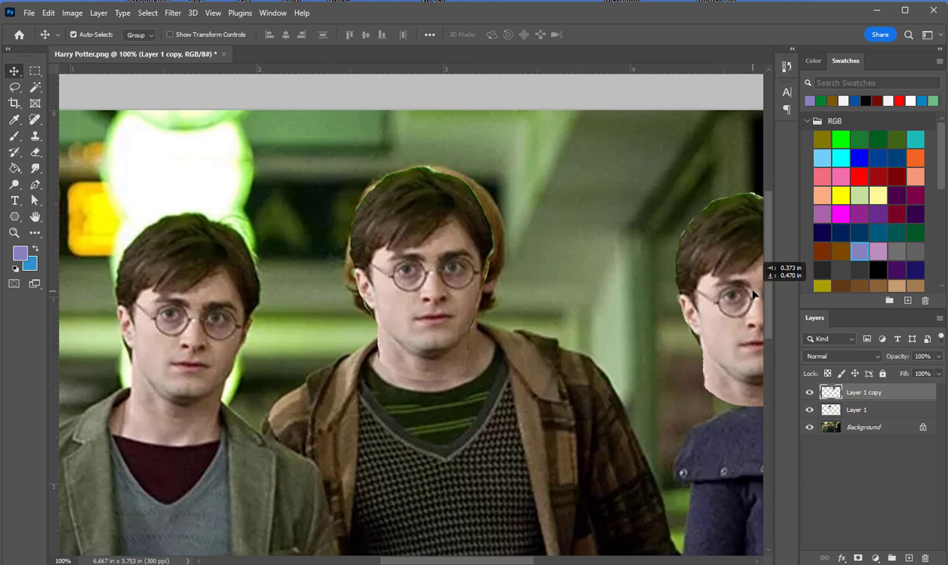
Step: Place a duplicate of the cut-out head over the girl's face and hide the duplicate's layer
drag(488, 560, 544, 560)
drag(480, 343, 602, 336)
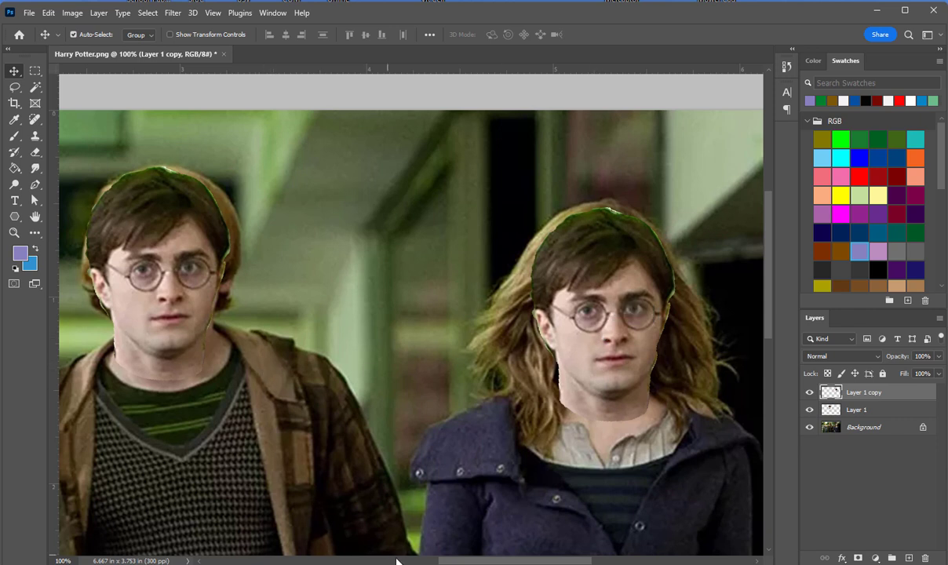
scroll(478, 562, left, 4)
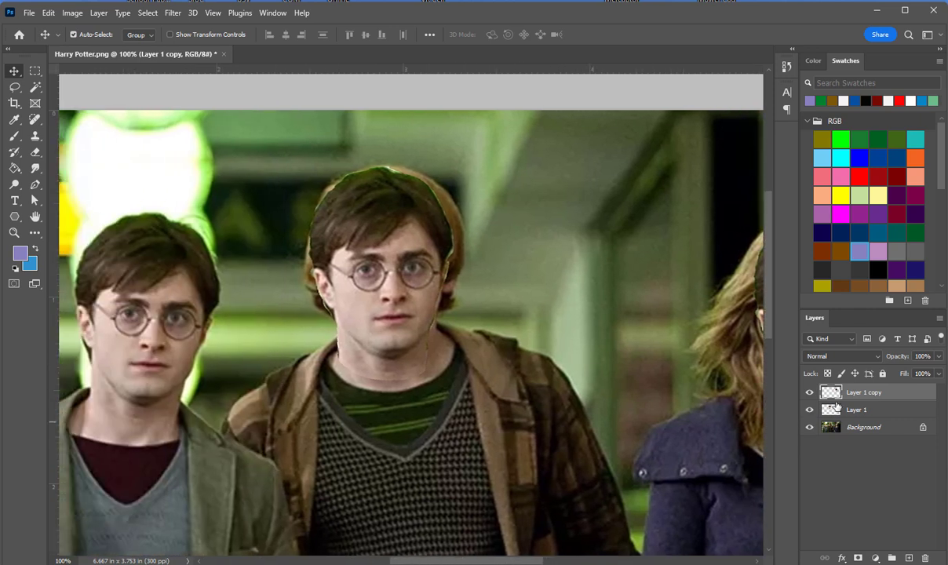
click(810, 392)
Step: Erase the green fringe around the head on Layer 1 using a soft 20 px Eraser at 31% opacity
click(878, 415)
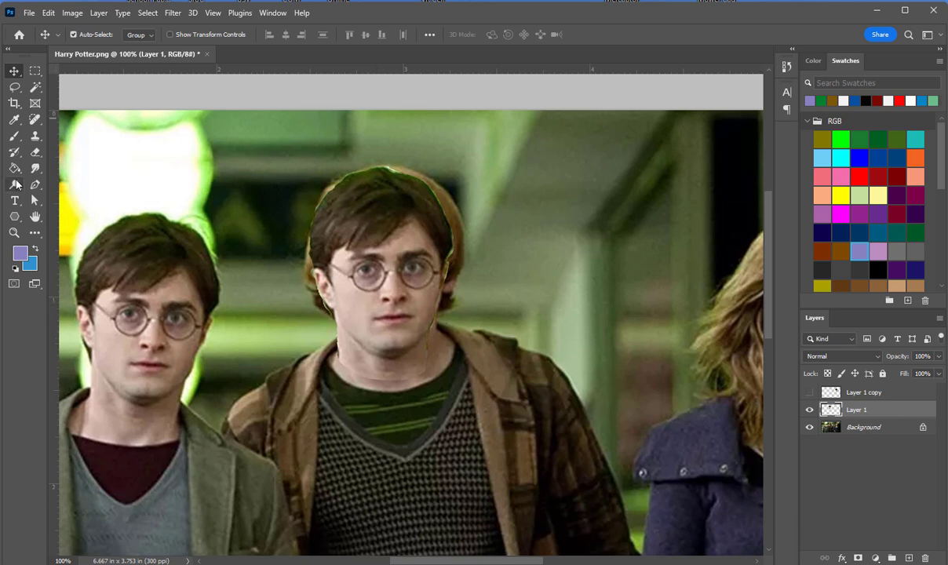
click(34, 154)
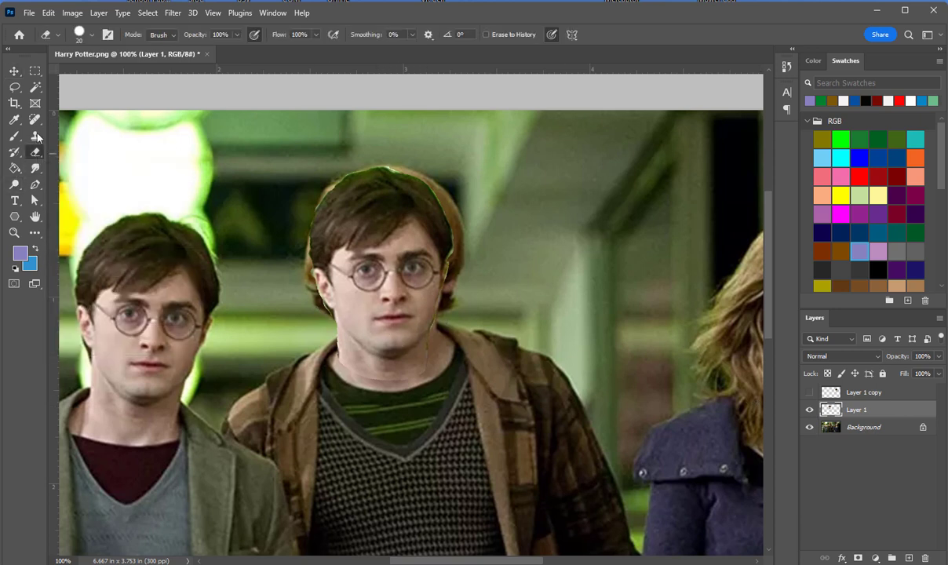
click(84, 31)
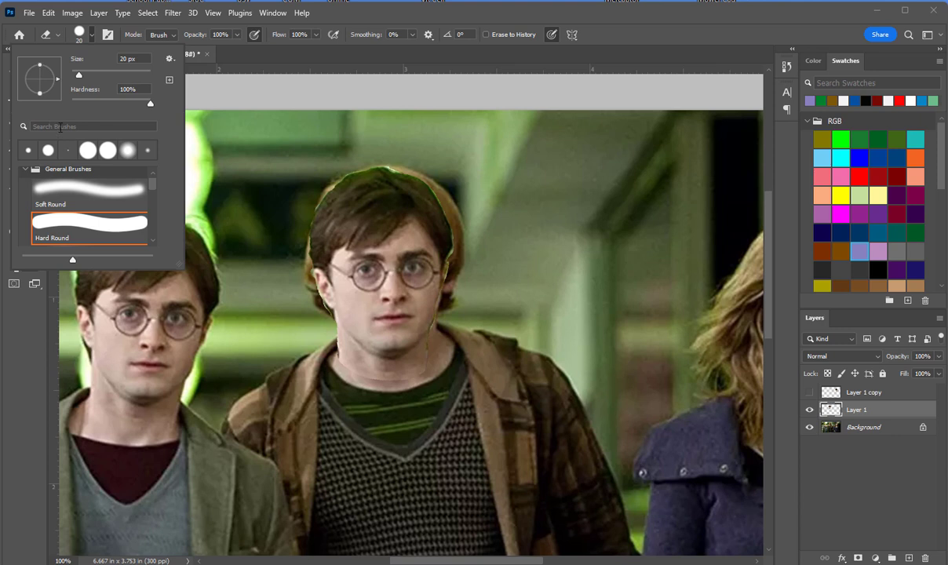
drag(152, 108, 13, 105)
click(274, 72)
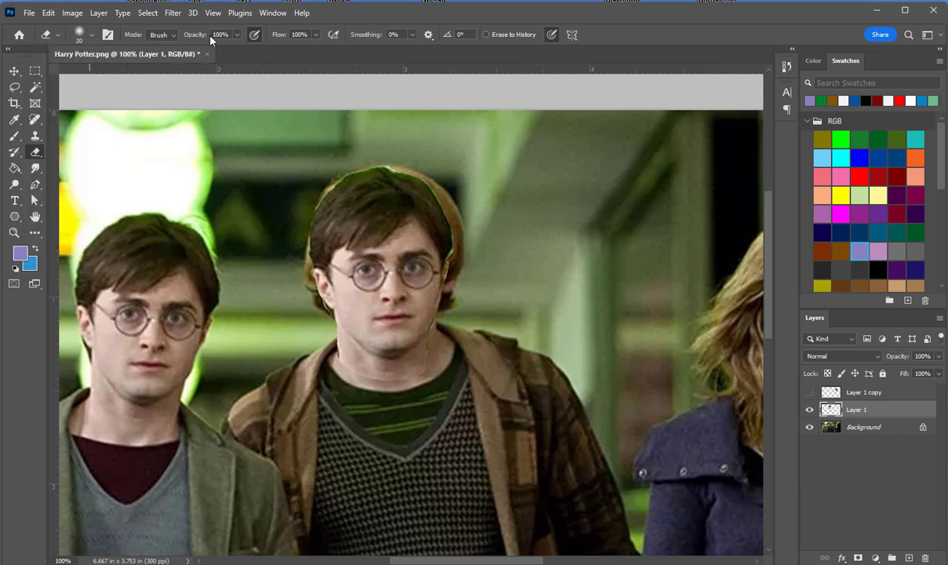
drag(236, 37, 198, 51)
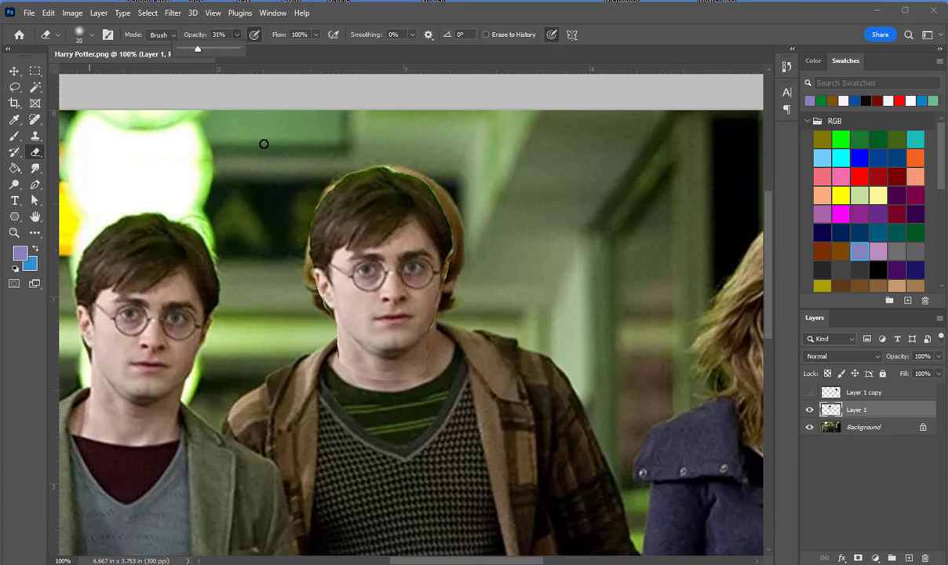
click(327, 187)
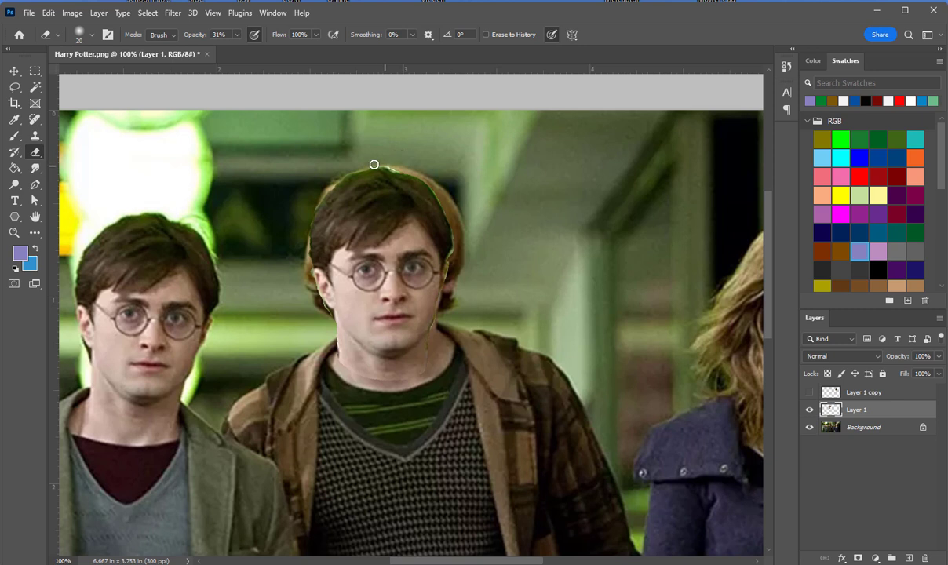
drag(388, 167, 401, 172)
drag(451, 223, 444, 203)
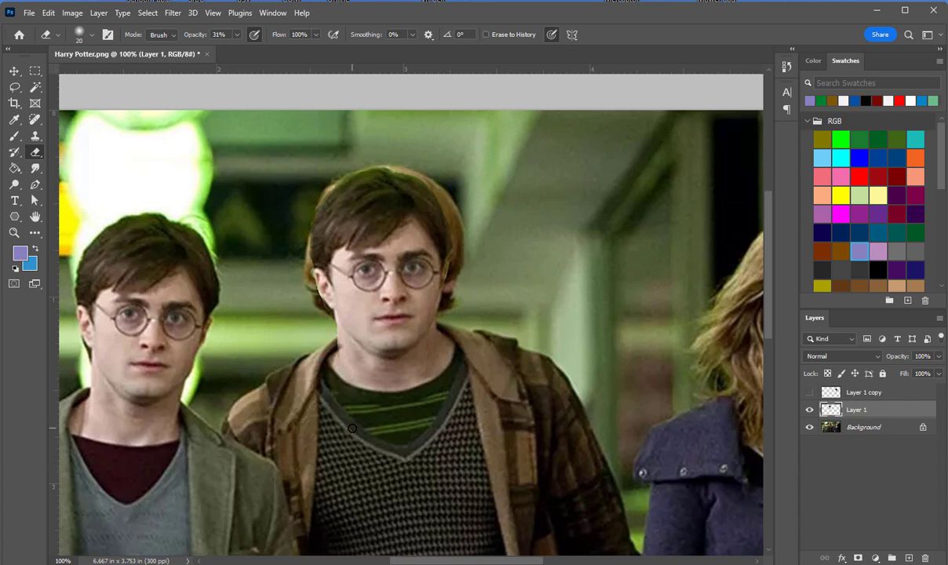
Step: Clone nearby background over the red hair showing left of the swapped head on the Background layer
click(863, 429)
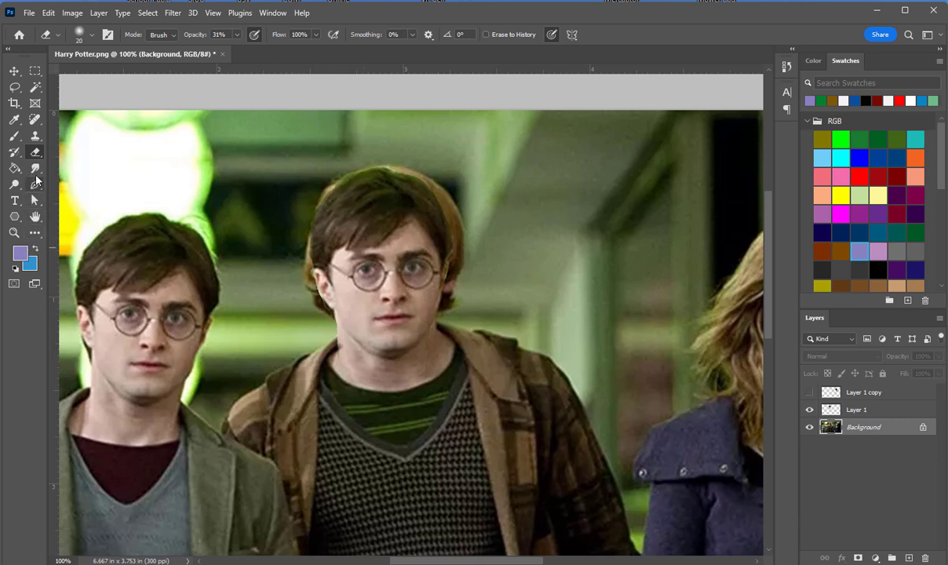
click(37, 139)
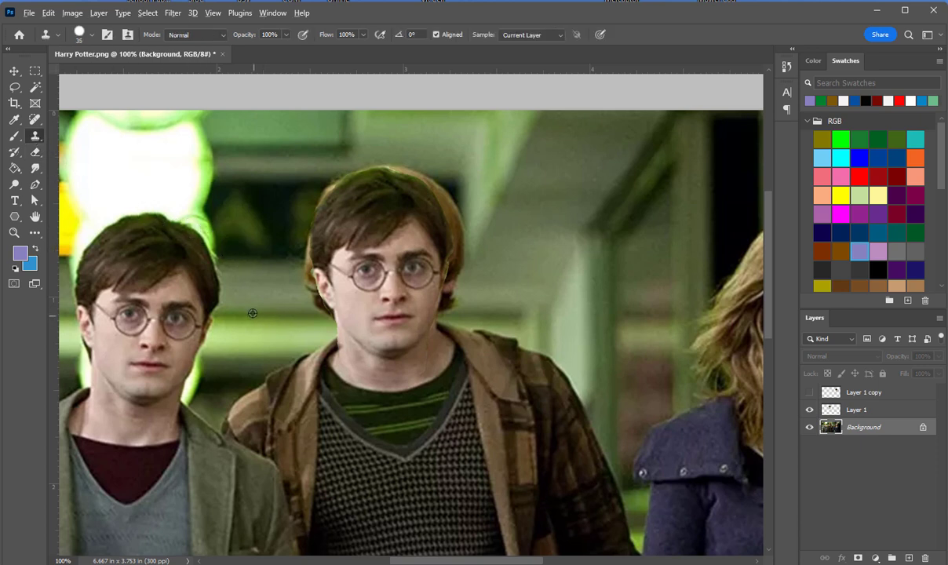
alt+click(250, 313)
mouse_move(333, 316)
mouse_down()
mouse_move(296, 313)
mouse_move(315, 313)
mouse_move(321, 296)
mouse_up()
click(317, 314)
mouse_move(325, 312)
mouse_down()
mouse_move(306, 255)
mouse_move(321, 176)
mouse_move(338, 161)
mouse_up()
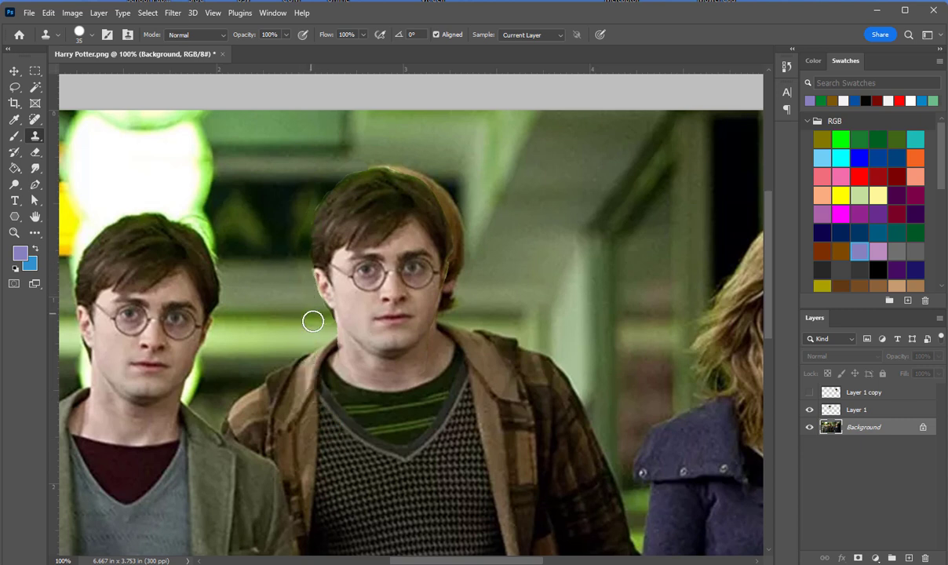
Step: Soften the Clone Stamp to 53% hardness and stamp over the background left of the swapped head's jaw
click(91, 37)
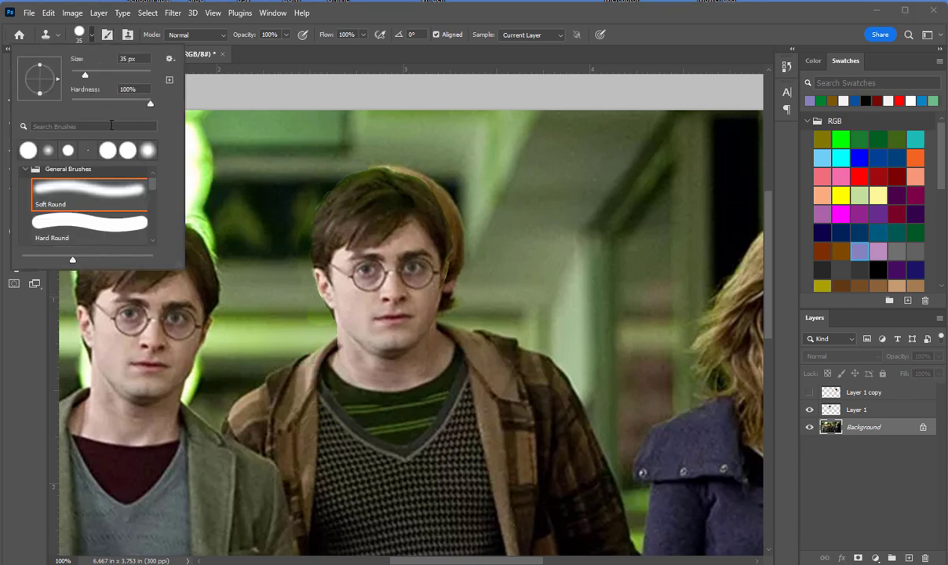
click(113, 103)
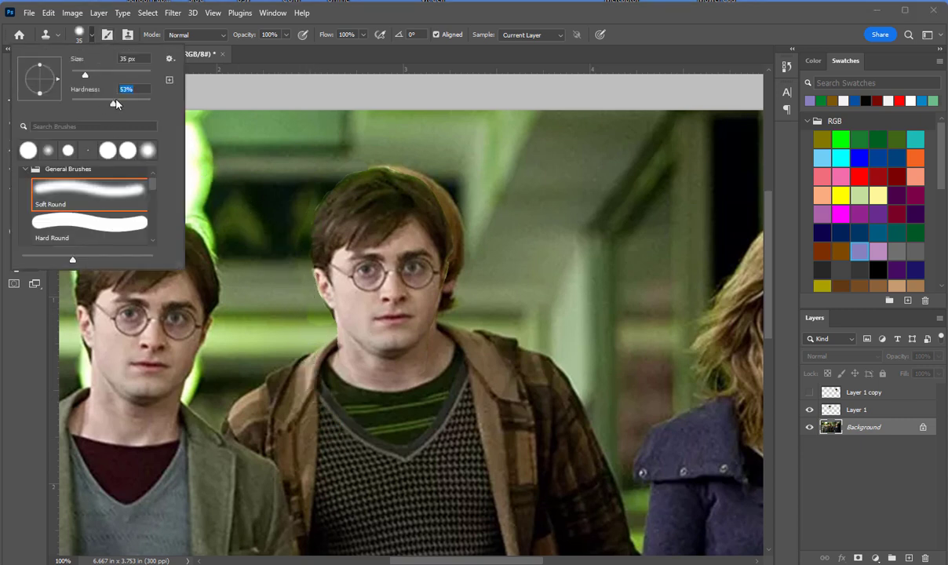
click(318, 314)
click(305, 315)
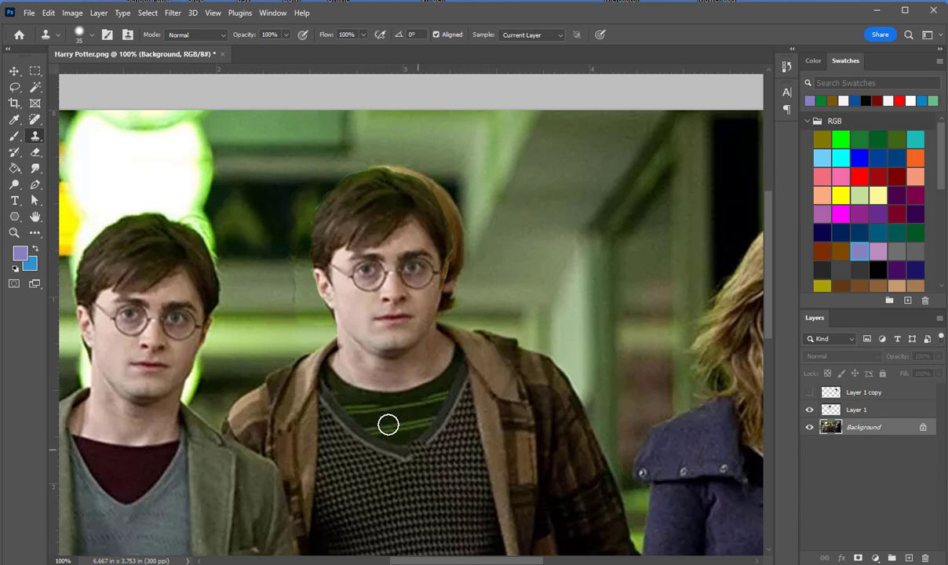
Step: Clone clean wall areas over the visible seams left of the swapped head, down to the jacket collar
alt+click(252, 290)
drag(297, 289, 293, 295)
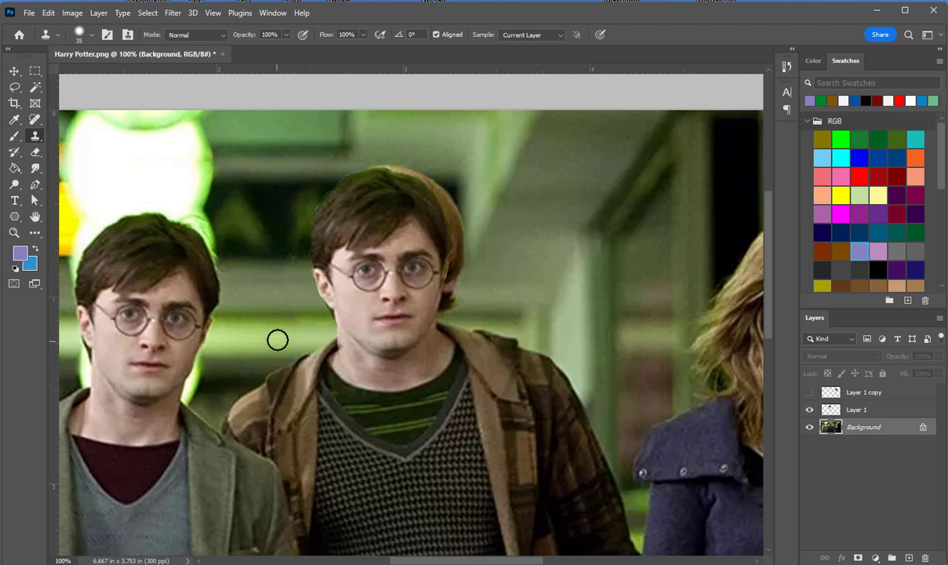
alt+click(273, 317)
drag(298, 317, 302, 325)
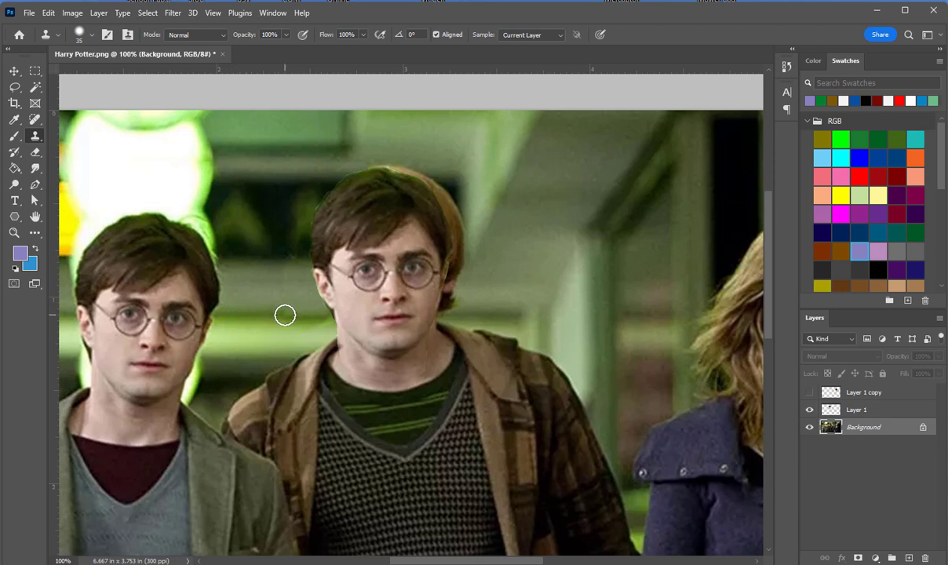
mouse_move(284, 314)
mouse_down()
mouse_move(312, 318)
mouse_move(286, 323)
mouse_up()
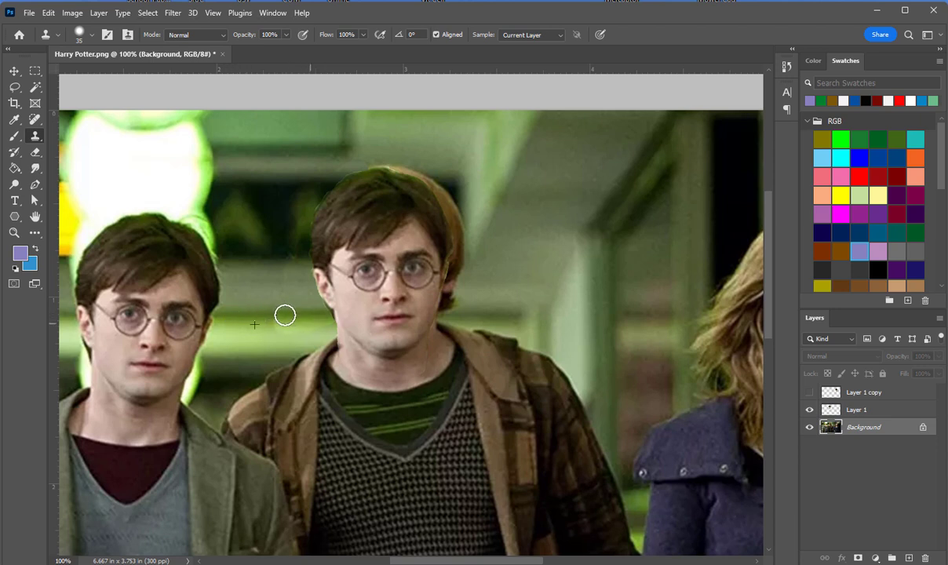
Step: Clone the dark sign and its upper edge over the red hair above and to the upper right of the head
click(487, 232)
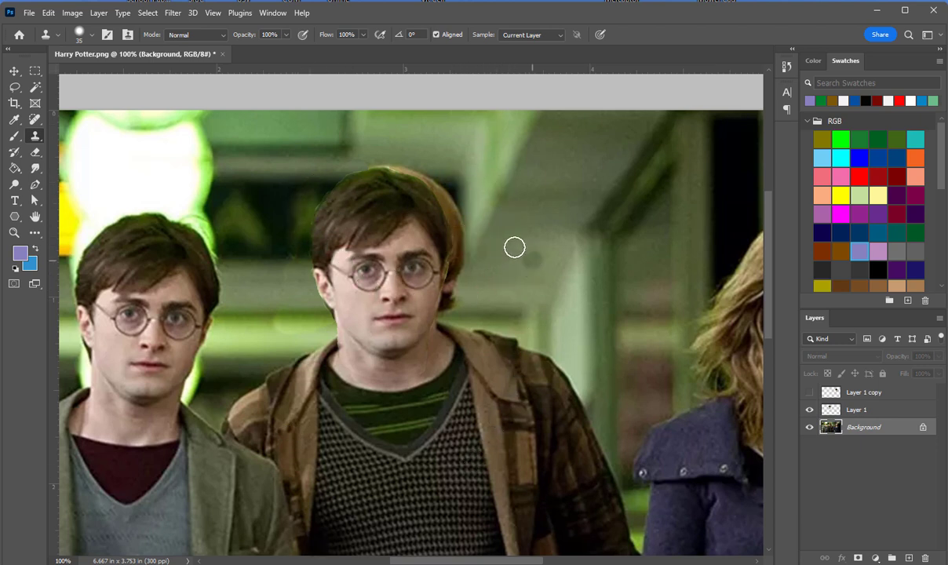
alt+click(275, 207)
mouse_move(436, 213)
mouse_down()
mouse_move(448, 197)
mouse_move(443, 204)
mouse_move(404, 178)
mouse_move(362, 176)
mouse_up()
alt+click(271, 210)
alt+click(288, 177)
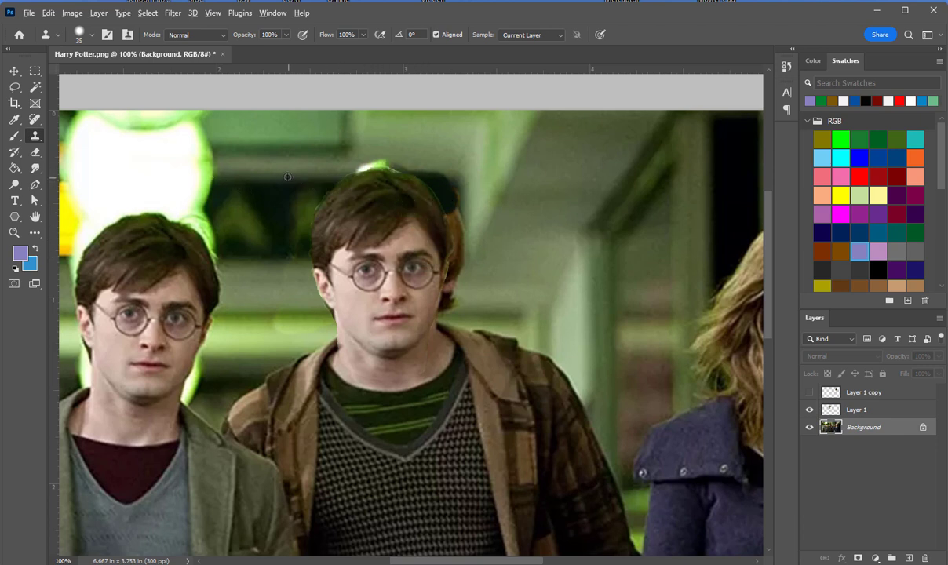
alt+click(278, 173)
drag(359, 168, 375, 169)
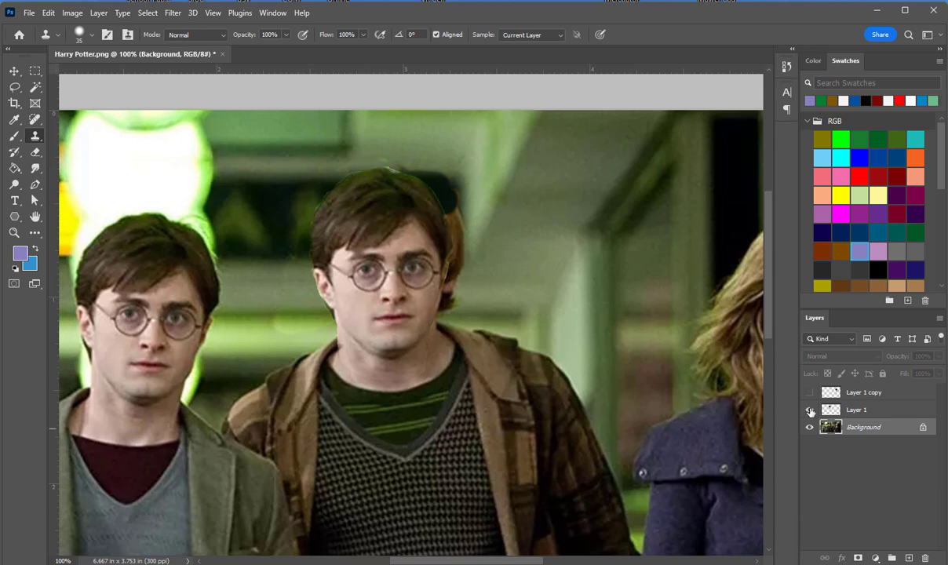
Step: Toggle Layer 1's visibility to check the background repair, and unlock the Background layer
click(809, 410)
click(810, 409)
click(921, 428)
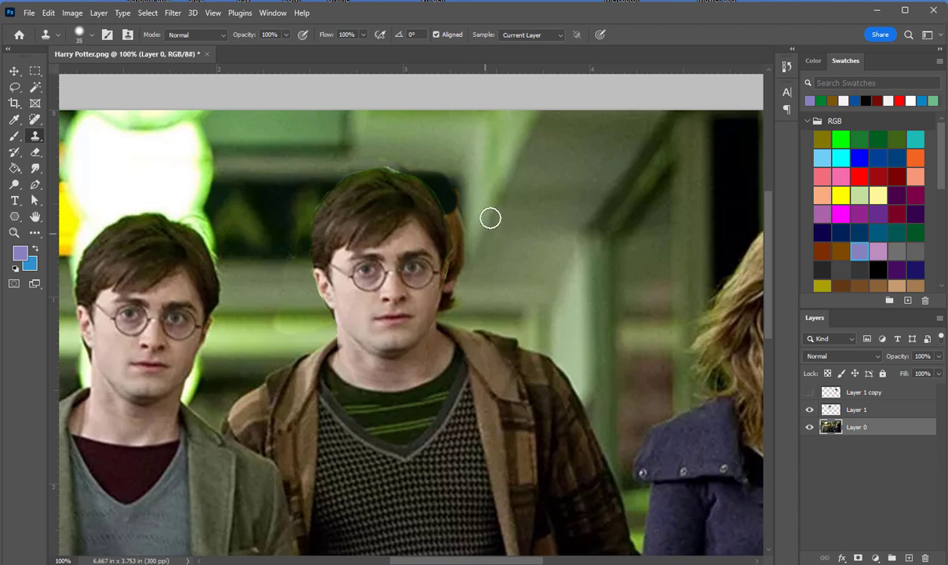
Step: Clone the green wall over the remaining red hair to the right of the swapped head
alt+click(514, 167)
mouse_move(451, 228)
mouse_down()
mouse_move(429, 252)
mouse_move(445, 305)
mouse_move(461, 226)
mouse_up()
mouse_move(476, 244)
mouse_down()
mouse_move(435, 196)
mouse_move(460, 192)
mouse_move(473, 264)
mouse_up()
click(512, 238)
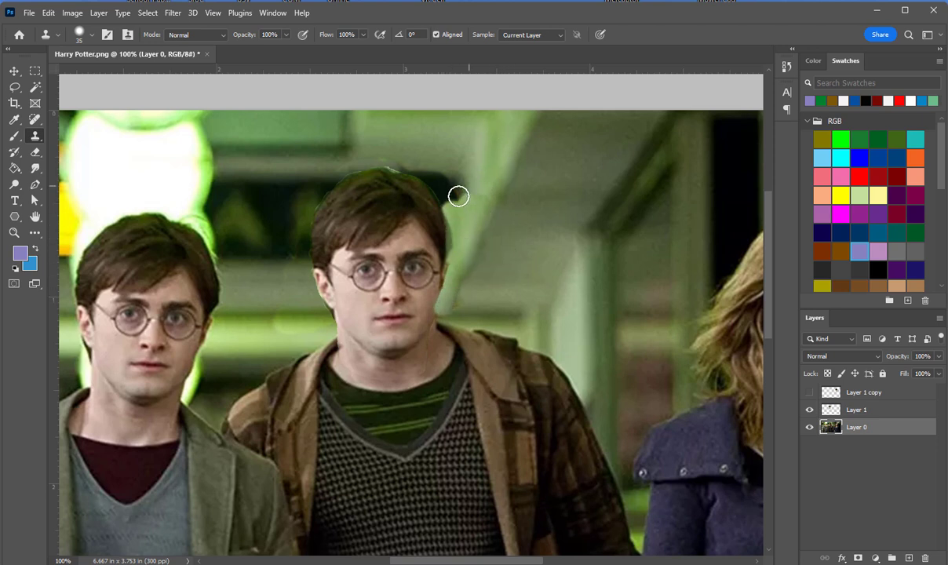
Step: Clone the dark sign's lower edge into the area right of the swapped head to extend the sign
alt+click(251, 259)
mouse_move(444, 252)
mouse_down()
mouse_move(427, 196)
mouse_move(434, 190)
mouse_move(468, 214)
mouse_up()
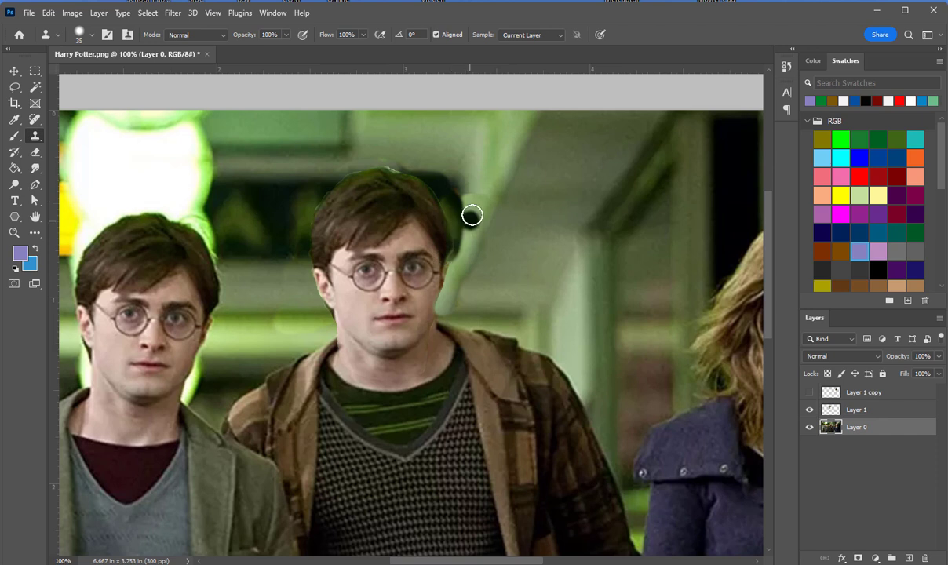
click(287, 172)
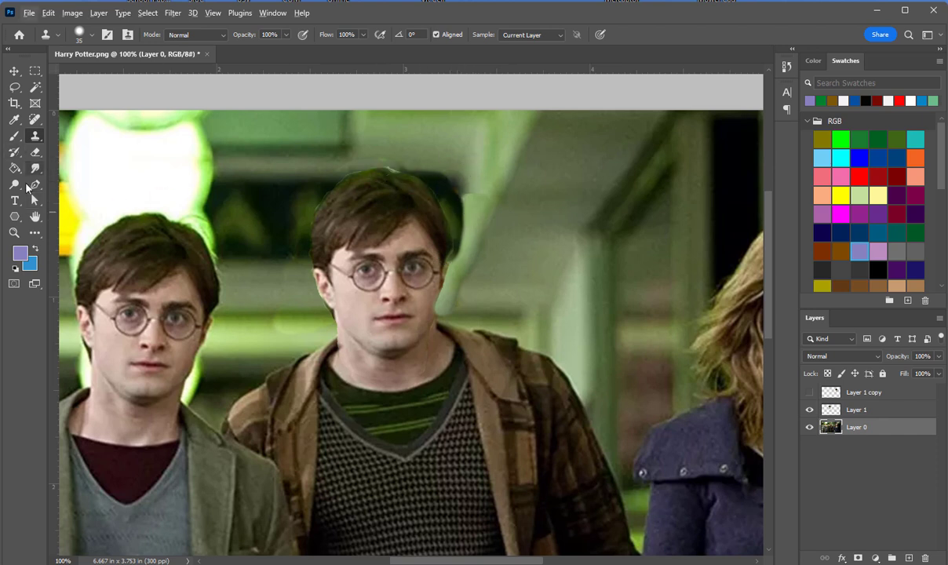
Step: Set up the Brush with the wall's sampled green, 27% opacity and 33% hardness
click(14, 136)
alt+click(475, 173)
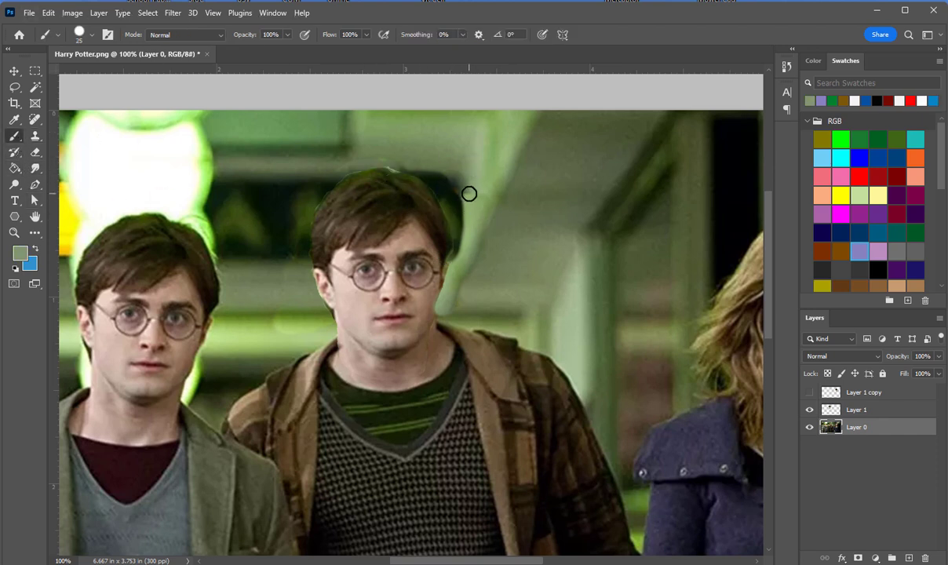
click(287, 35)
drag(284, 48, 245, 50)
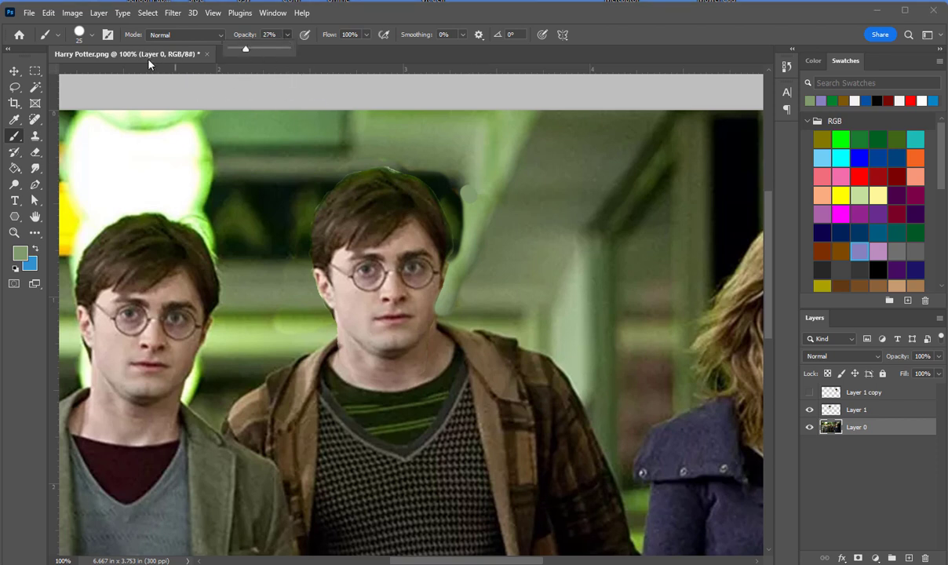
click(85, 33)
drag(87, 91, 104, 96)
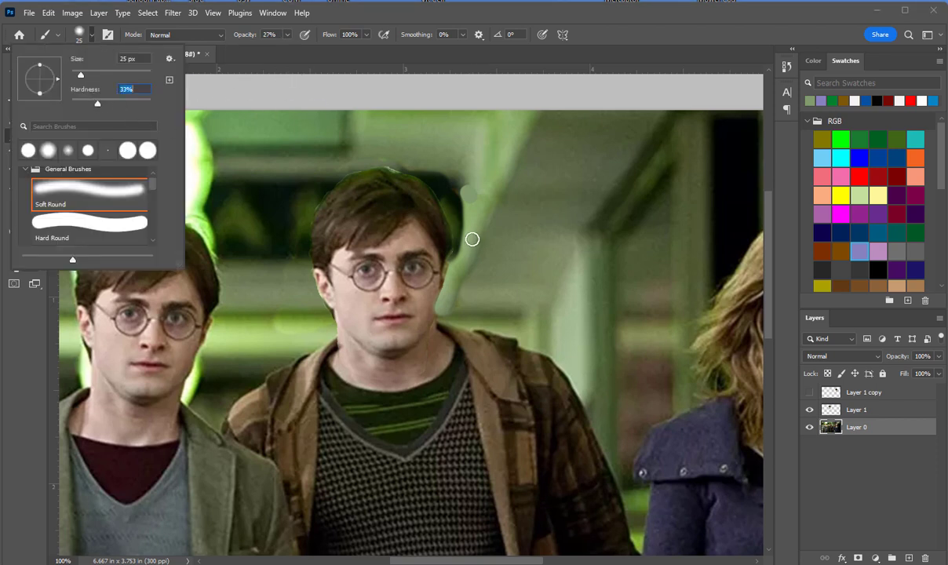
Step: Blend the dark sign's right edge beside the head by painting with colors sampled from the wall and sign
click(478, 173)
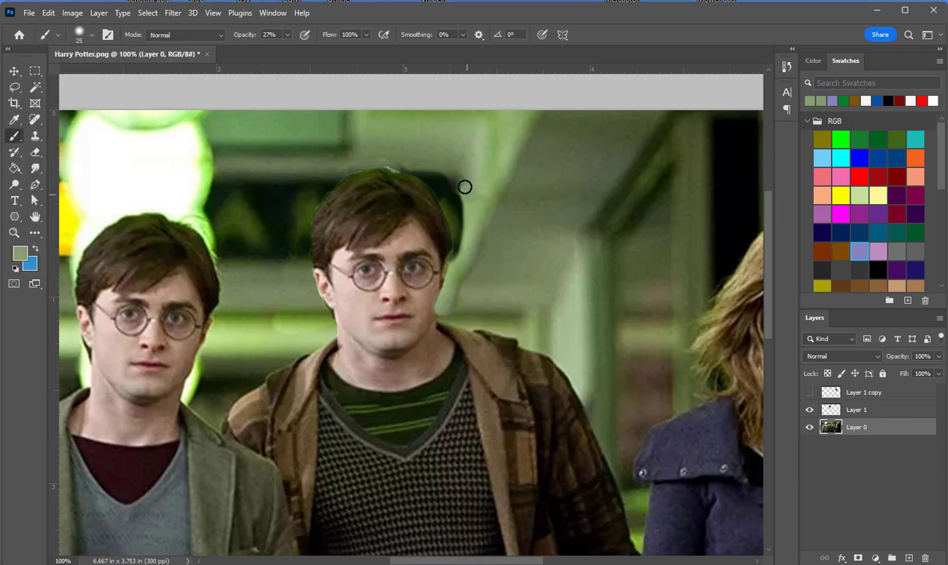
alt+click(457, 204)
mouse_move(458, 190)
mouse_down()
mouse_move(458, 208)
mouse_move(459, 186)
mouse_up()
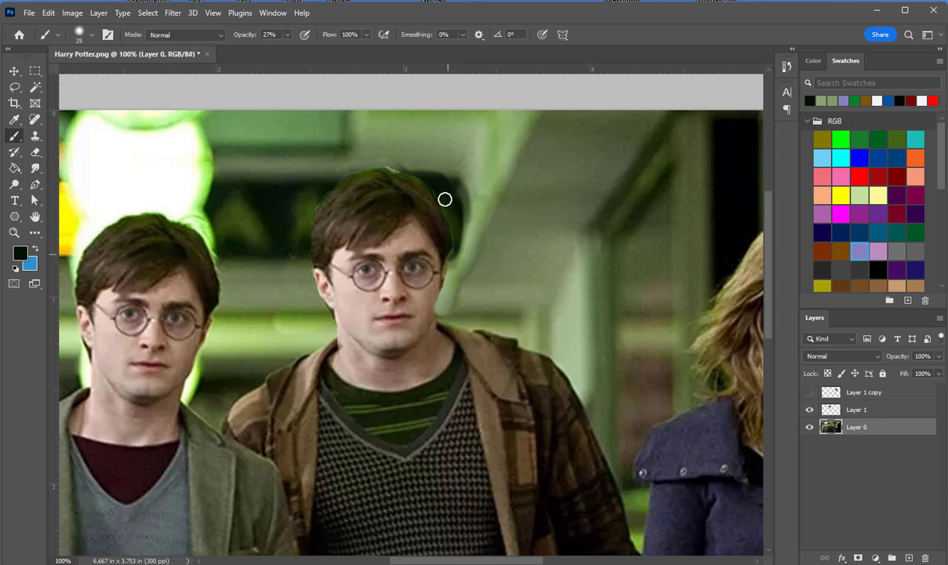
Step: Brush sampled sign and wall colors down the background beside the middle head's cheek and neck to blend the cut-out edge
mouse_move(445, 199)
mouse_down()
mouse_move(446, 265)
mouse_move(452, 246)
mouse_move(439, 284)
mouse_up()
drag(452, 244, 433, 308)
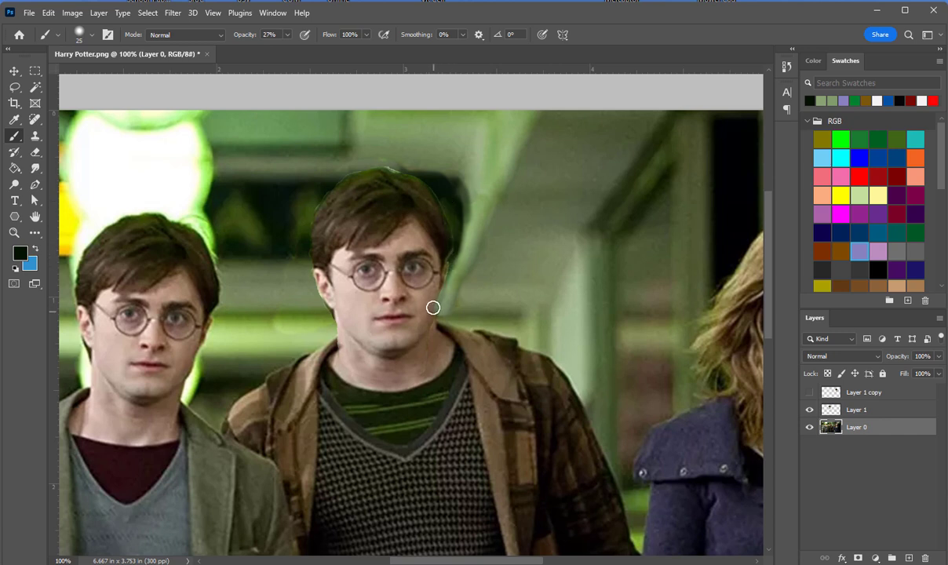
drag(445, 273, 443, 318)
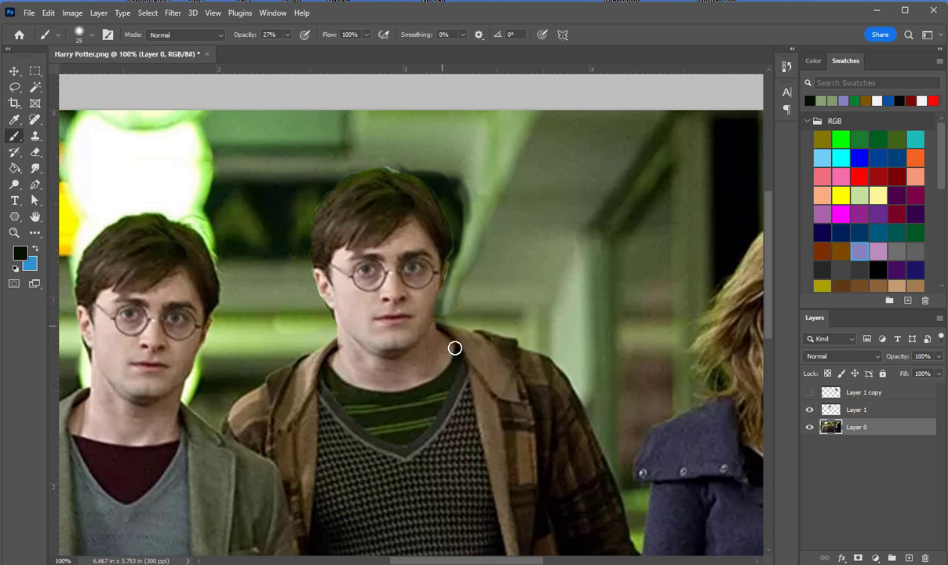
alt+click(443, 289)
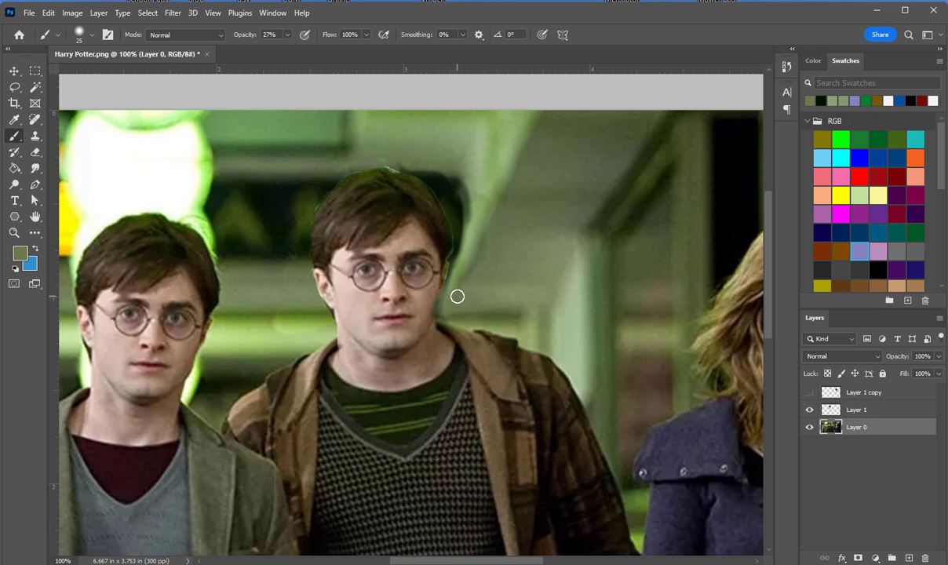
alt+click(269, 320)
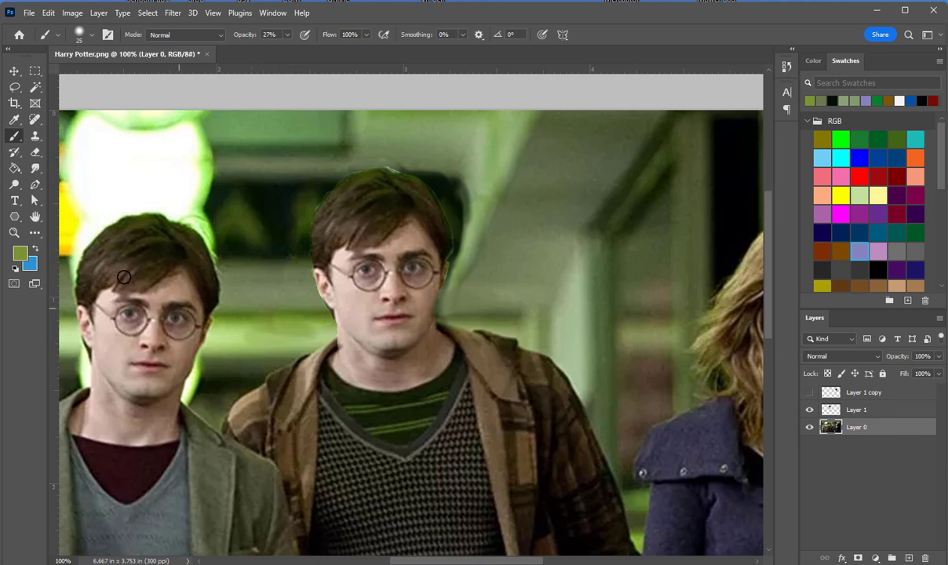
Step: Compare the whole picture with and without Layer 1 to check the middle character's head swap
click(14, 232)
alt+click(442, 369)
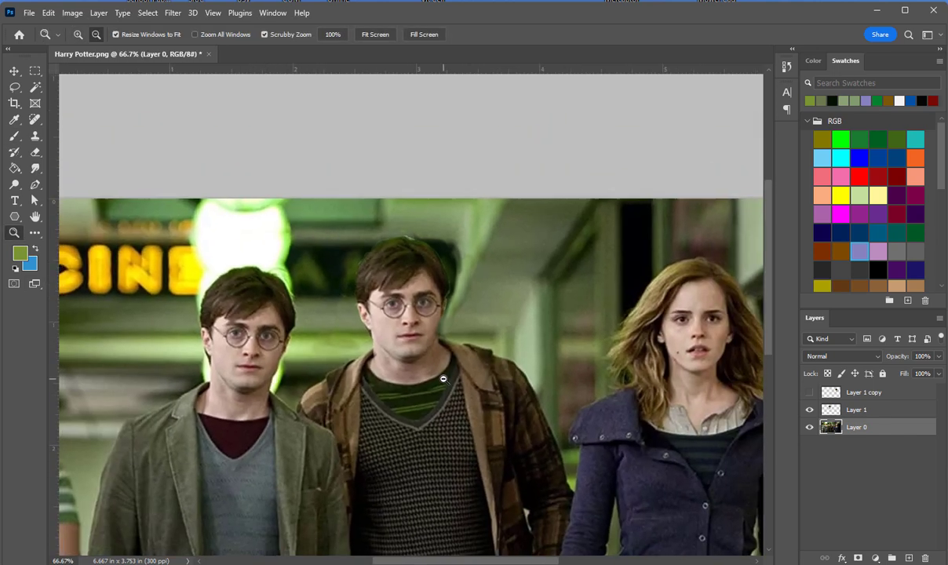
alt+click(440, 412)
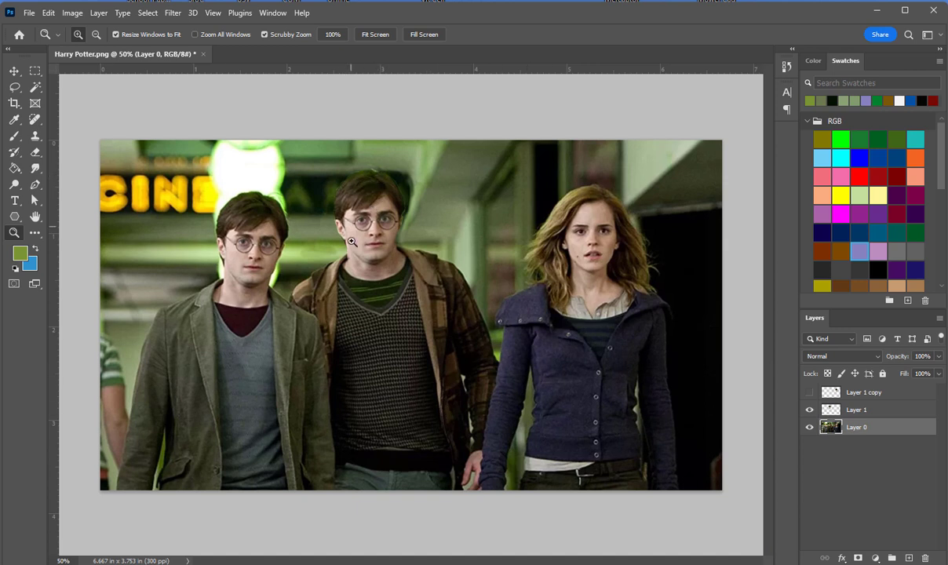
click(810, 412)
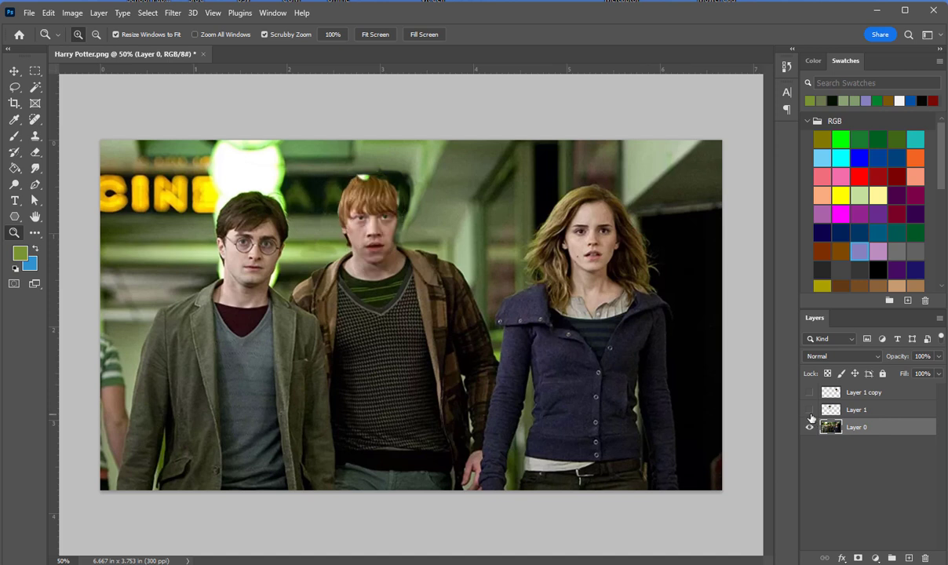
click(809, 411)
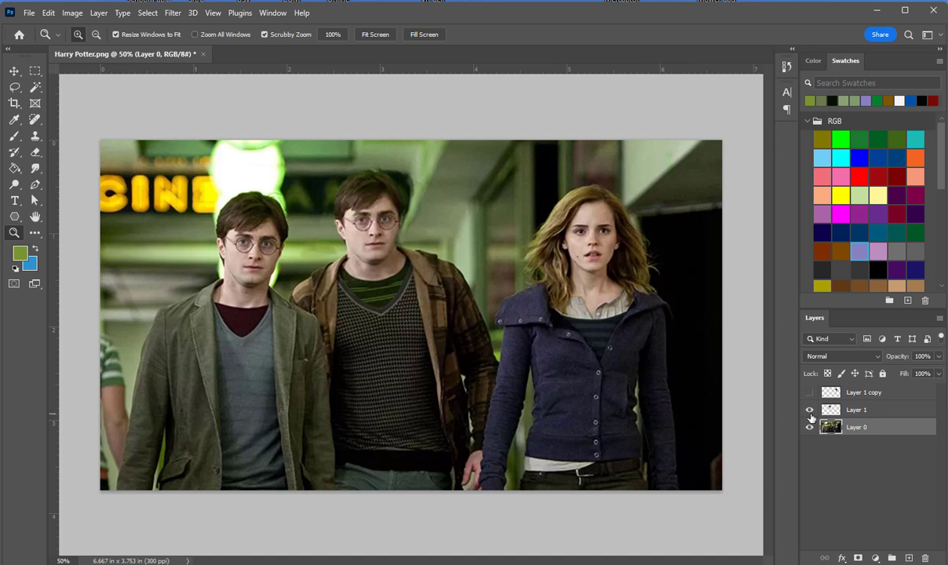
Step: Show Layer 1 copy and erase its neck and hair edges at 31% opacity to blend the face into the woman's hair
click(810, 392)
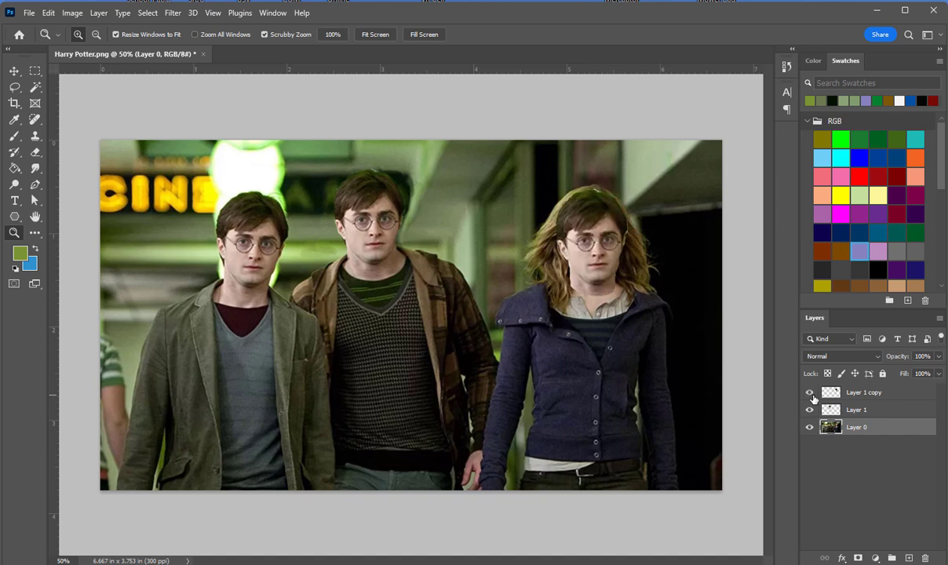
click(632, 273)
click(632, 275)
scroll(641, 217, up, 3)
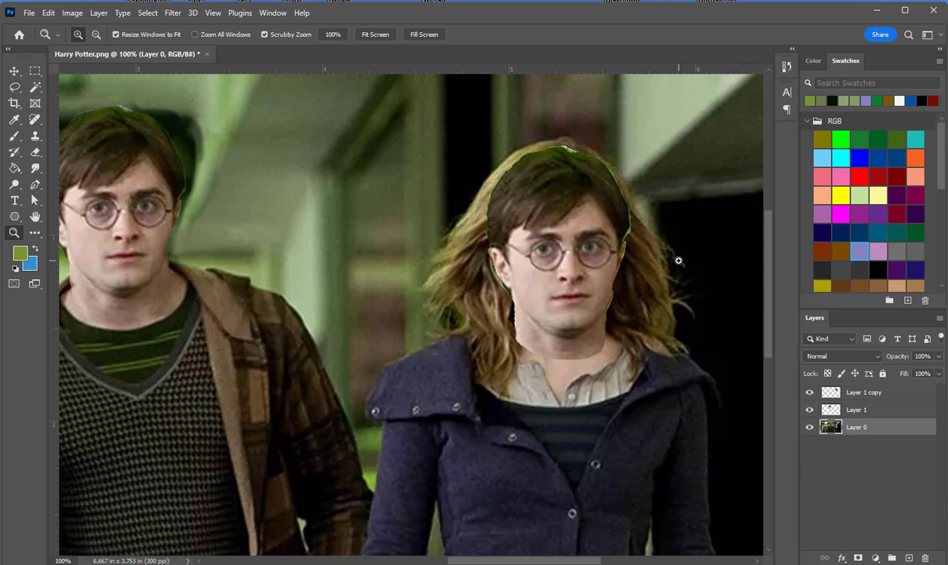
click(849, 388)
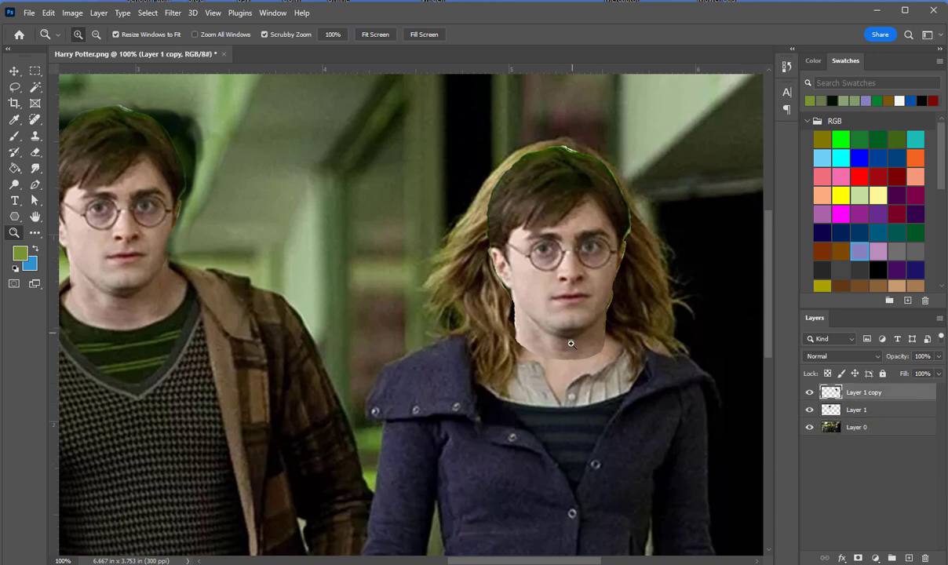
click(36, 153)
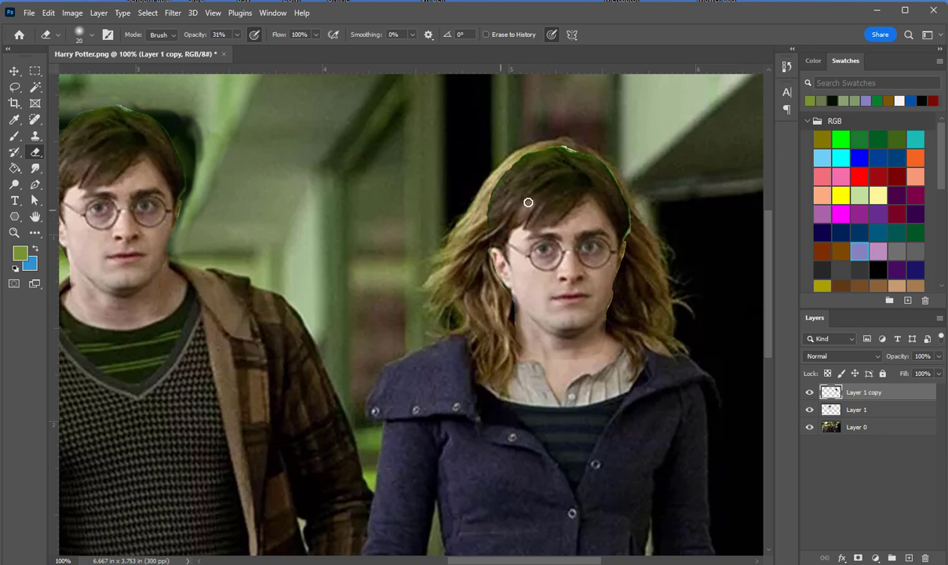
mouse_move(502, 193)
mouse_down()
mouse_move(483, 209)
mouse_move(494, 188)
mouse_move(533, 165)
mouse_move(544, 184)
mouse_move(558, 165)
mouse_move(598, 175)
mouse_move(606, 167)
mouse_move(563, 150)
mouse_move(570, 157)
mouse_up()
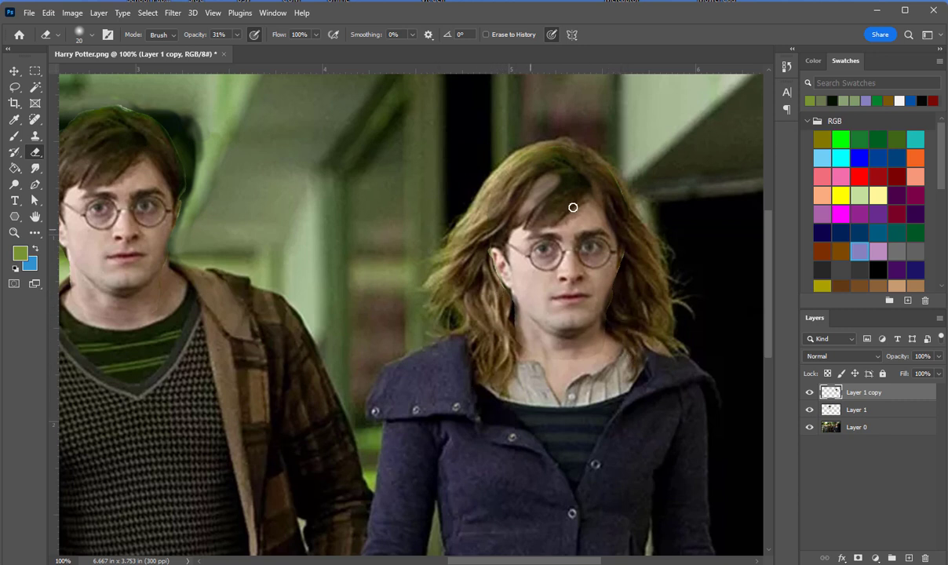
Step: Clone dark hair from the fringe over the pale forehead patch on Layer 1 copy
click(35, 136)
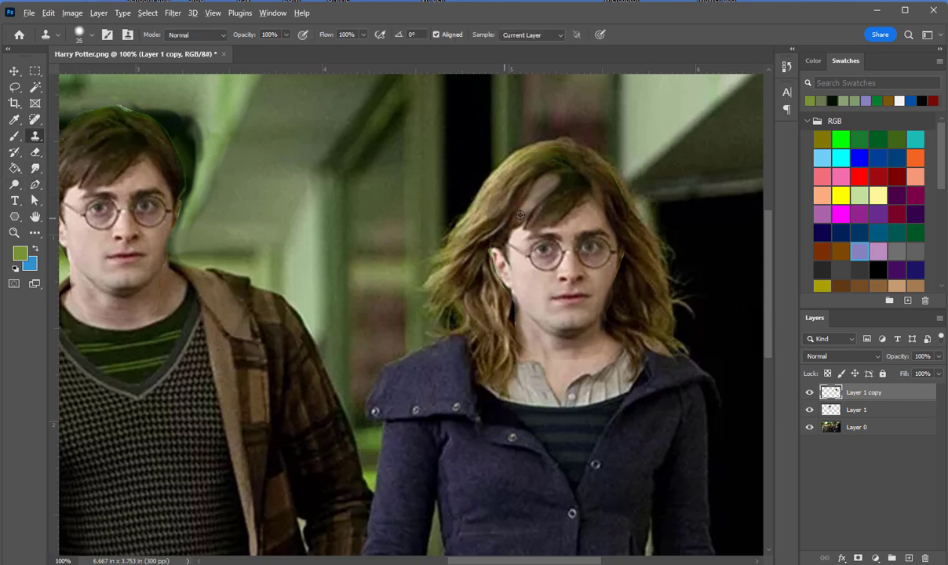
mouse_move(574, 192)
mouse_down()
mouse_move(552, 177)
mouse_move(579, 182)
mouse_up()
alt+click(580, 182)
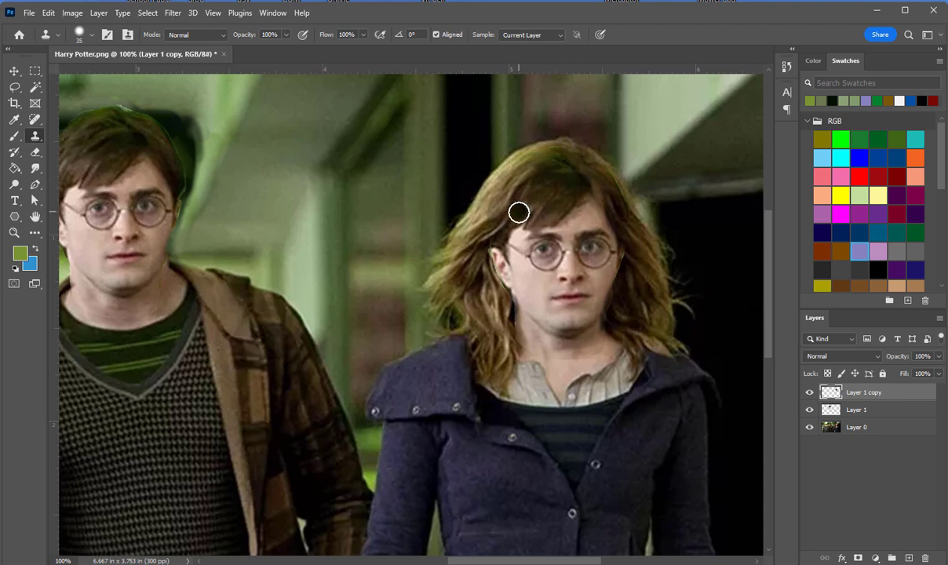
drag(518, 212, 535, 198)
Step: Paint strands over the fringe with a size 9 brush at 27% opacity in a brown sampled from the woman's hair
click(14, 135)
alt+click(507, 200)
key(bracketleft)
key(bracketleft)
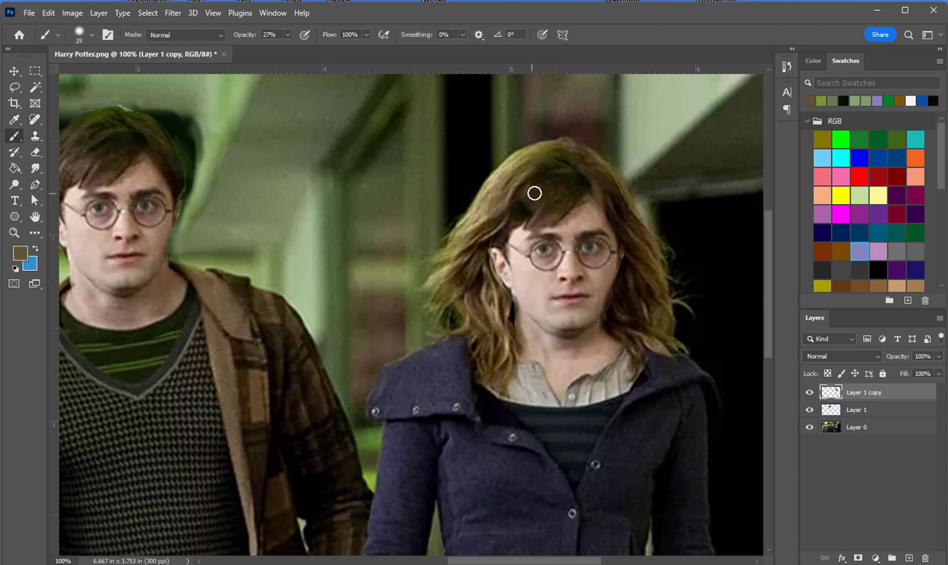
key(bracketleft)
key(bracketleft)
mouse_move(535, 175)
mouse_down()
mouse_move(502, 217)
mouse_move(541, 173)
mouse_move(518, 205)
mouse_move(552, 174)
mouse_move(517, 200)
mouse_move(543, 144)
mouse_move(529, 192)
mouse_move(549, 177)
mouse_move(502, 219)
mouse_up()
Step: Add darker strands across the fringe and outer hair using dark colors sampled from the hair
alt+click(527, 211)
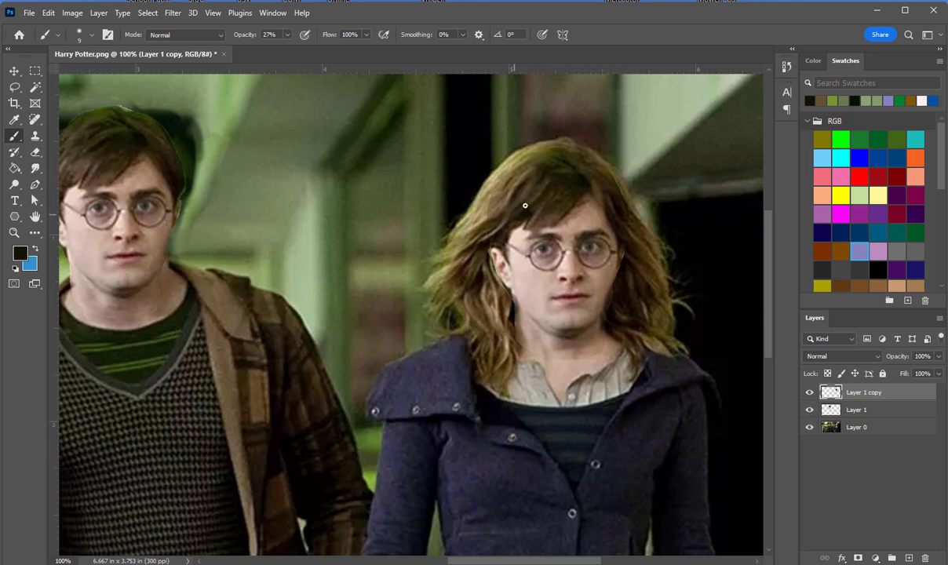
drag(512, 235, 527, 221)
mouse_move(534, 180)
mouse_down()
mouse_move(500, 204)
mouse_move(531, 172)
mouse_move(480, 229)
mouse_move(491, 159)
mouse_move(469, 193)
mouse_up()
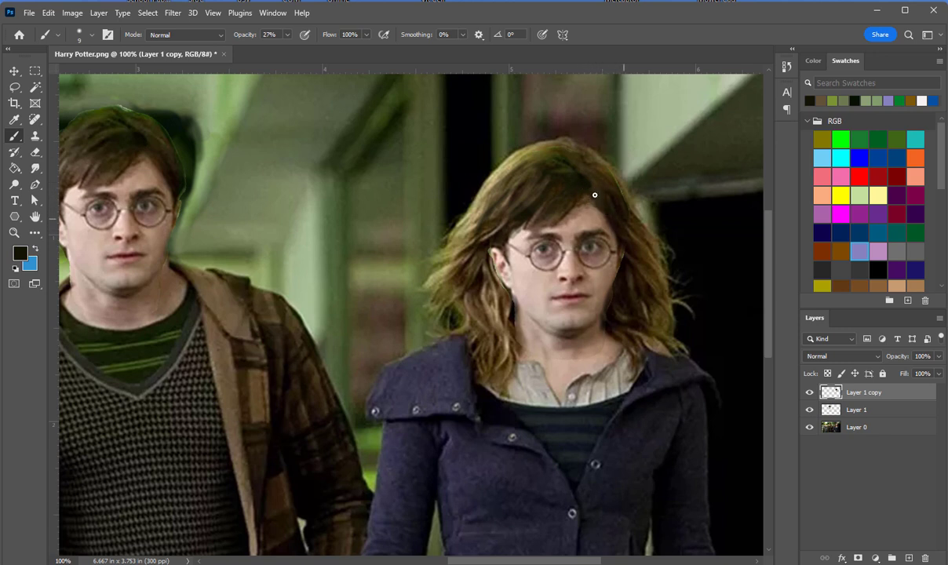
alt+click(496, 241)
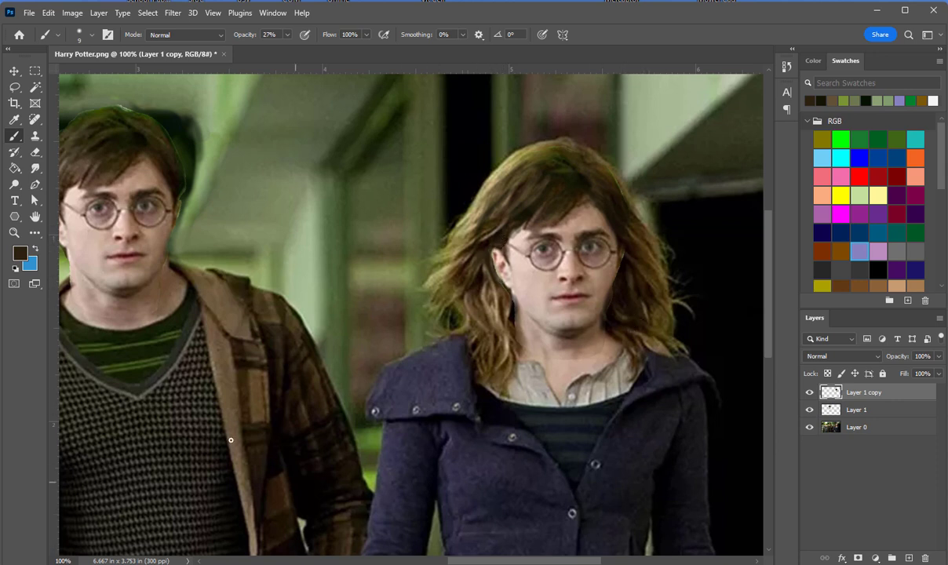
Step: Compare the whole picture with and without Layer 1 copy to check the woman's face swap
click(14, 233)
alt+click(364, 369)
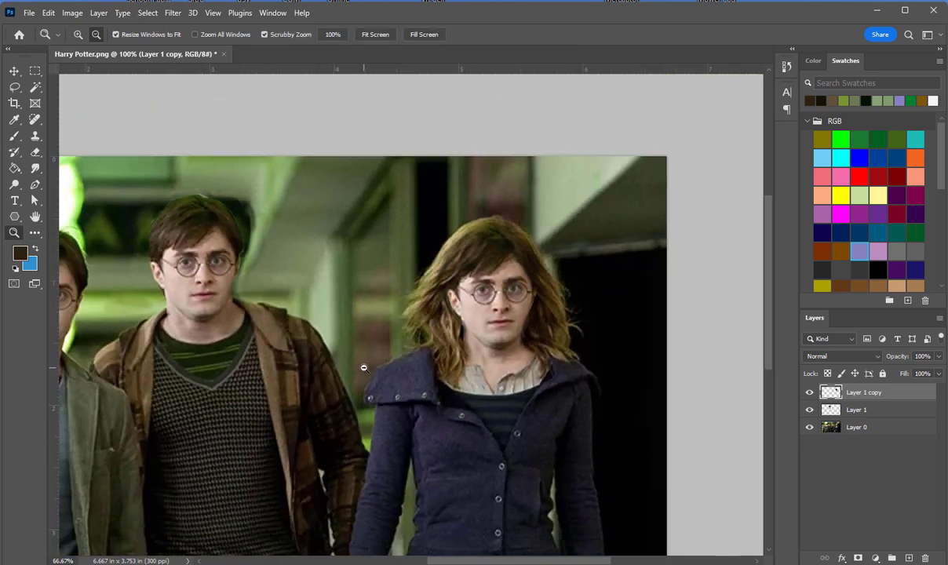
alt+click(377, 417)
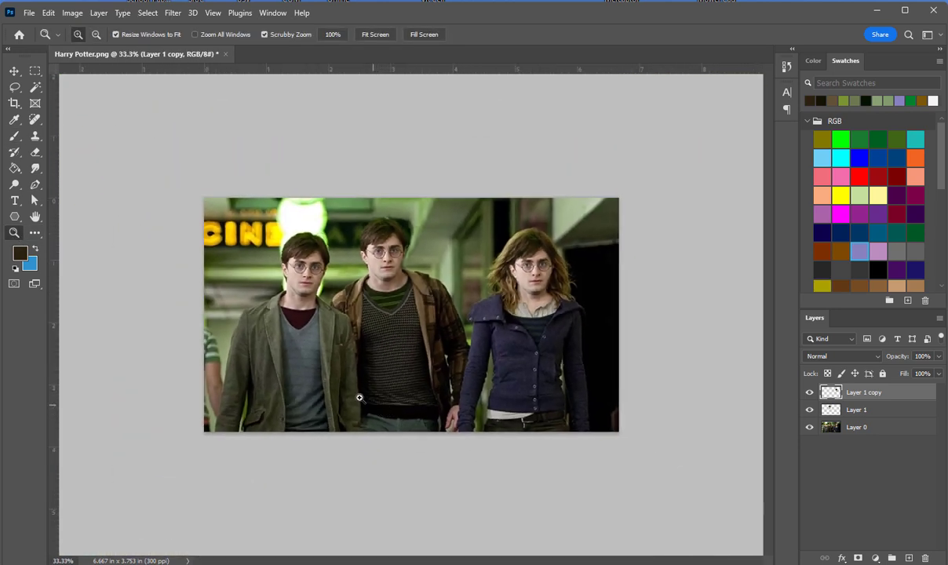
click(495, 302)
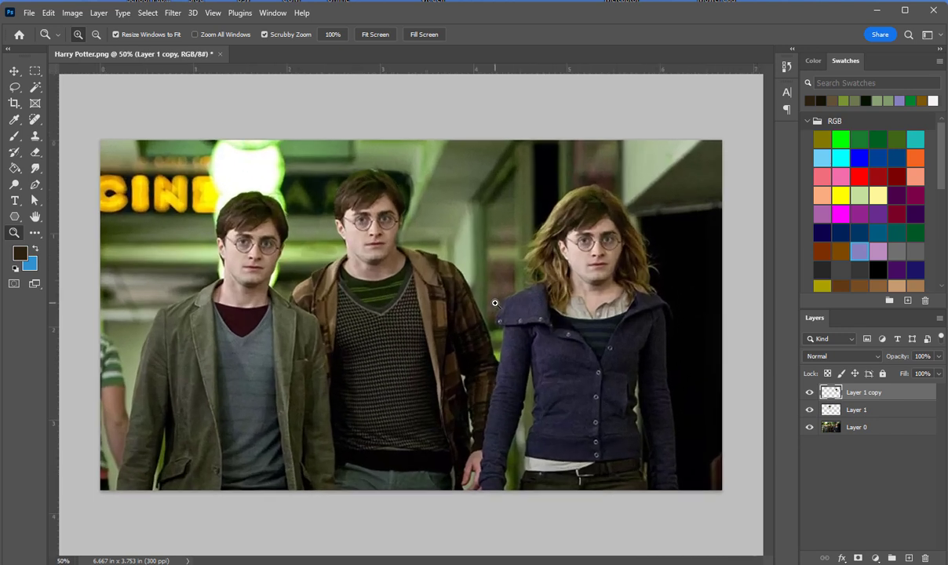
click(809, 393)
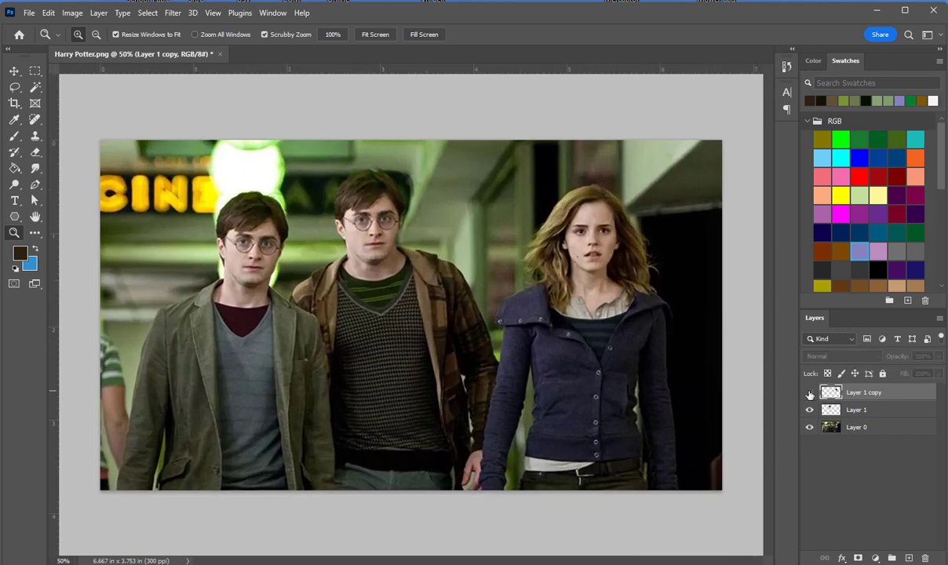
click(809, 393)
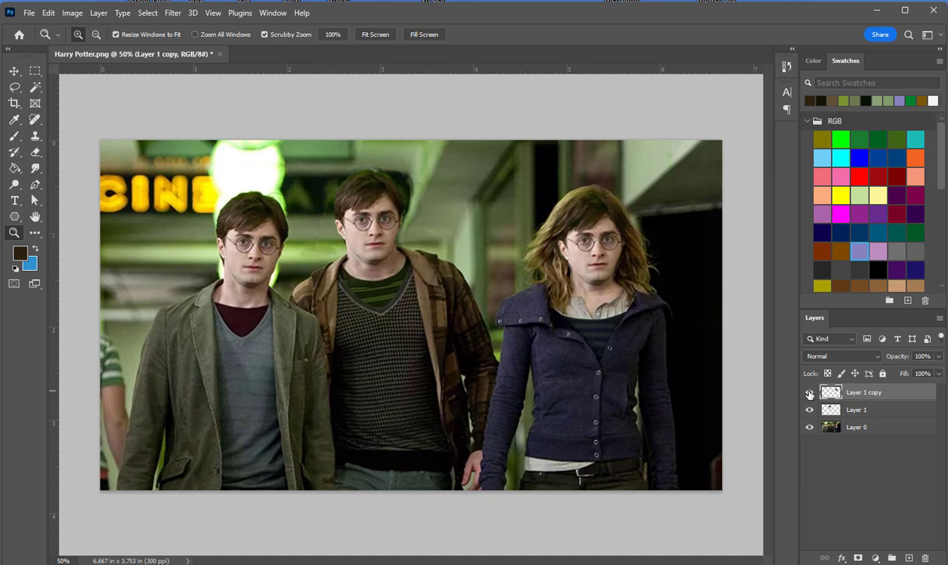
click(809, 393)
click(809, 393)
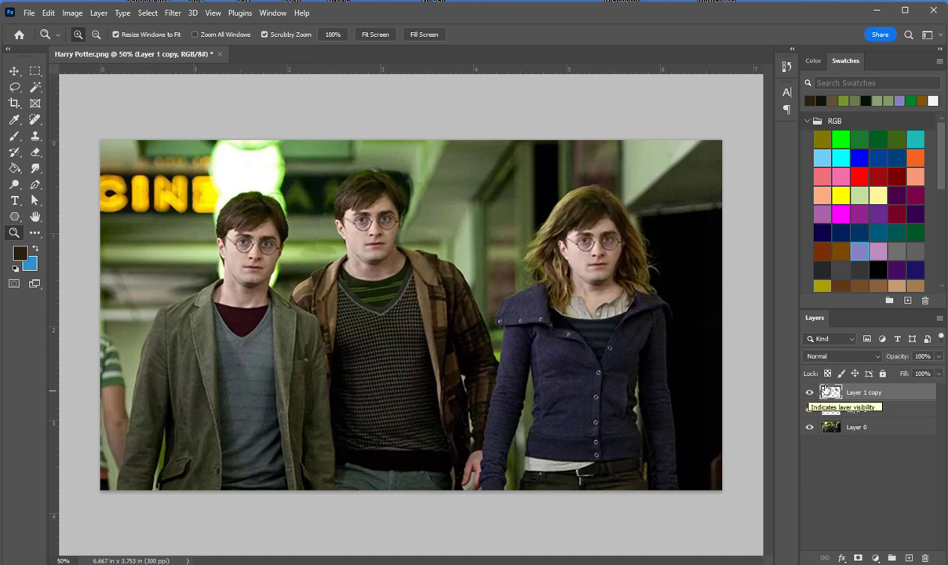
Step: Move the Layer 1 copy face slightly upward on the woman's head, leaving no layer selected
key(v)
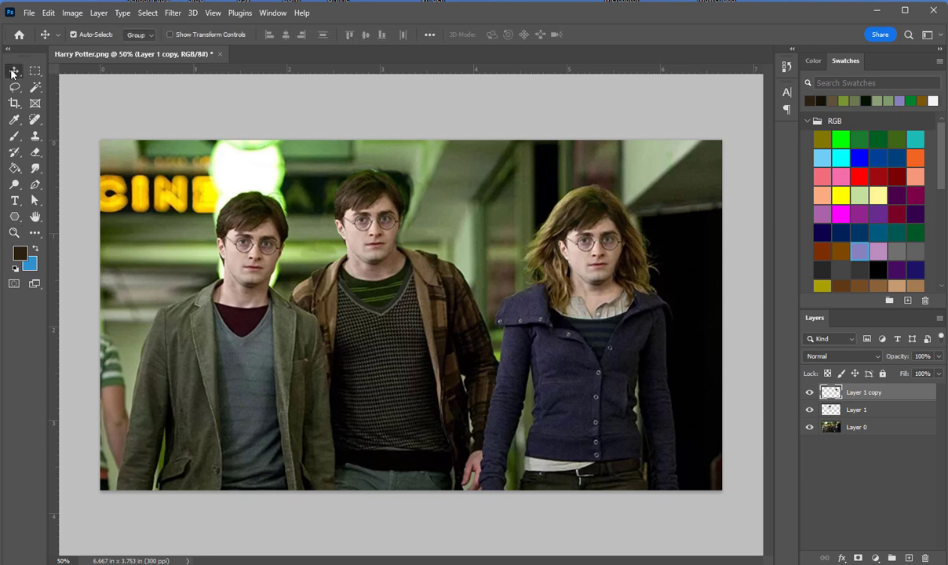
drag(587, 269, 589, 262)
click(828, 509)
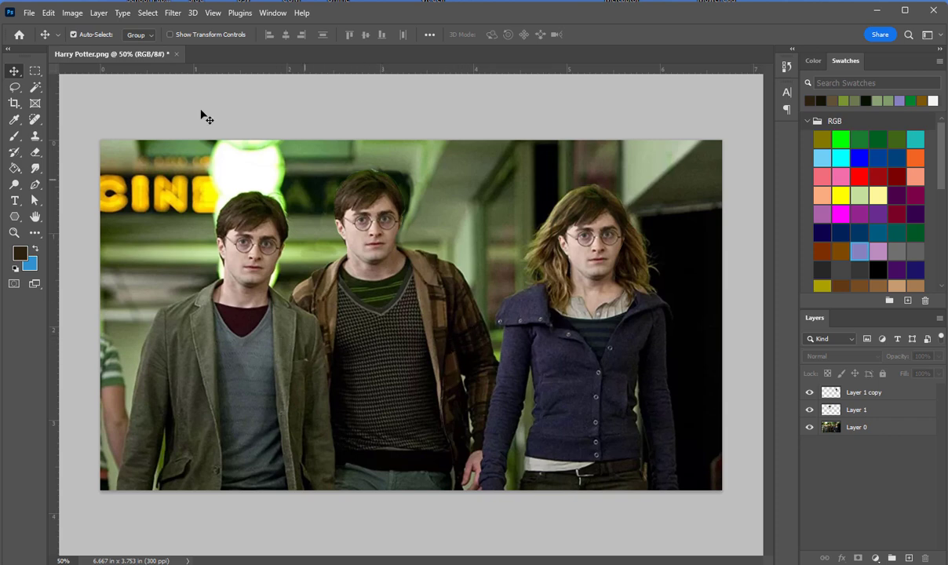
Step: Open Tobey_Maguire_2007_Shankbone.jpg from the Photoshop folder
click(29, 14)
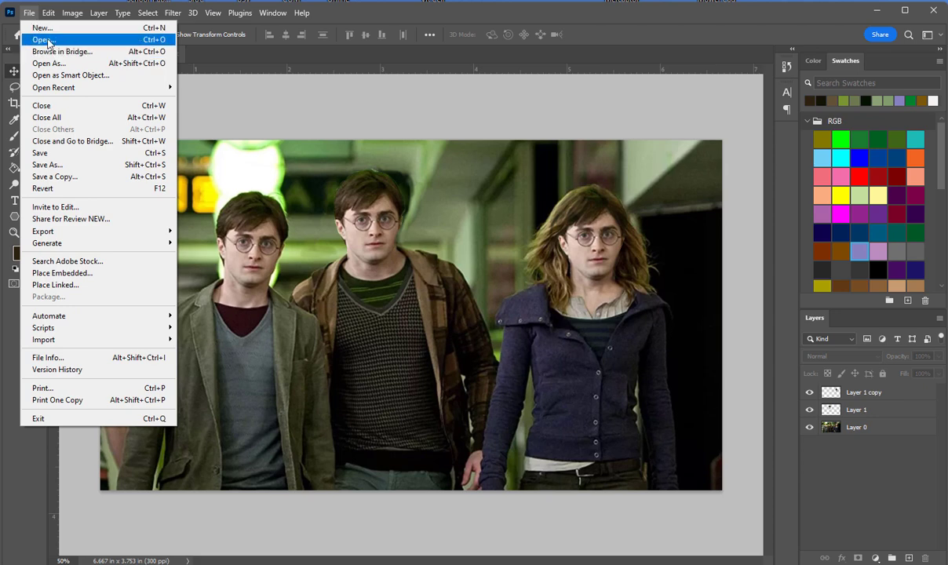
click(43, 40)
click(329, 205)
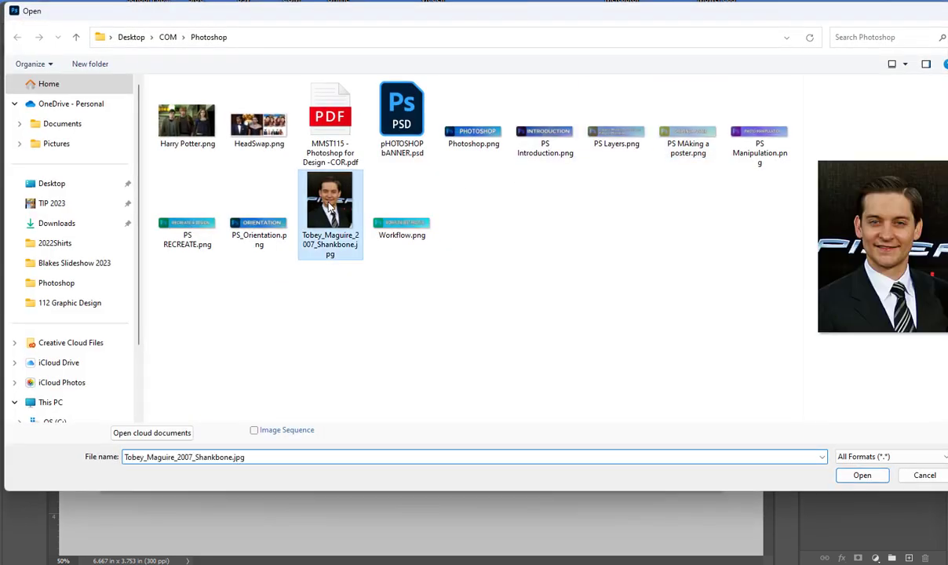
double_click(330, 206)
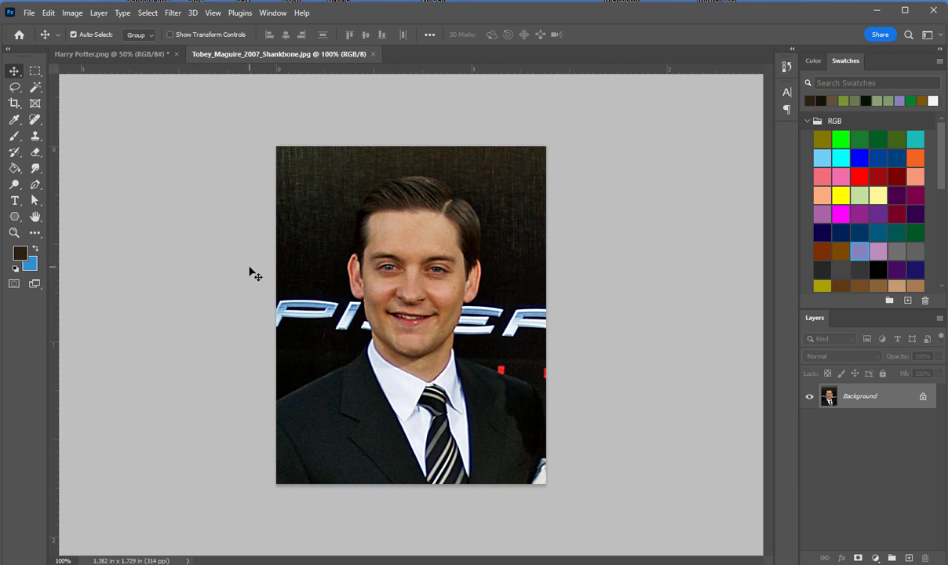
Step: Copy the head from the Tobey Maguire portrait with a freehand Lasso selection and paste it into Harry Potter.png
click(14, 87)
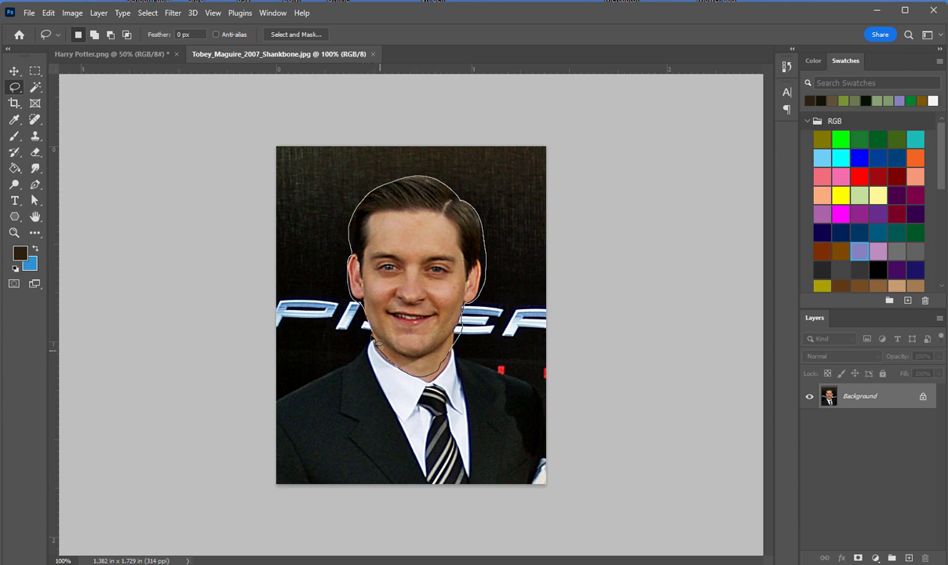
drag(377, 343, 375, 341)
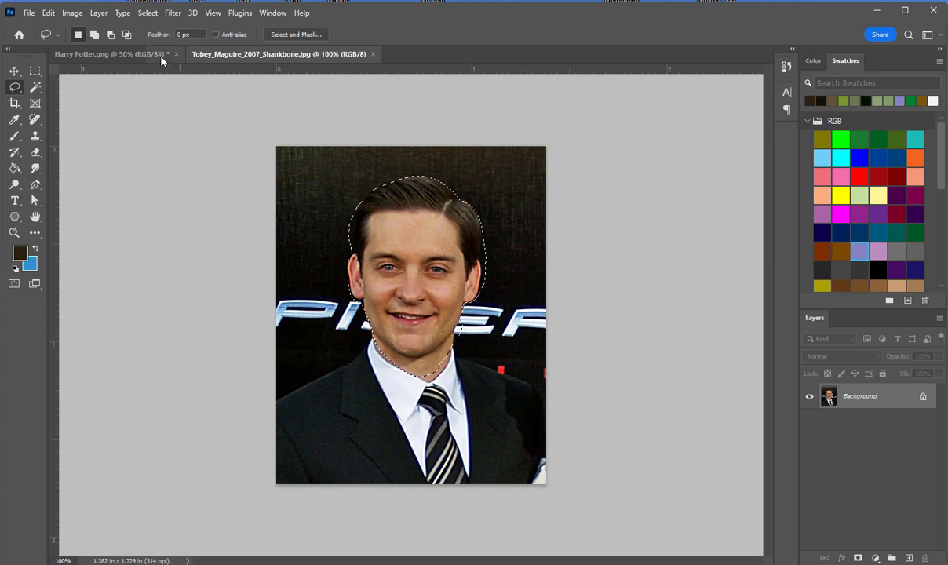
click(118, 54)
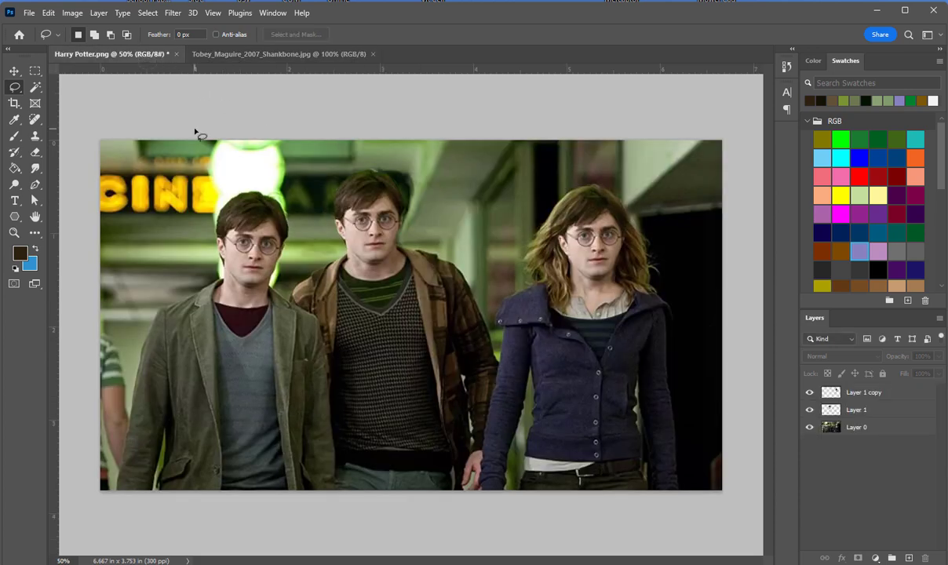
key(ctrl+v)
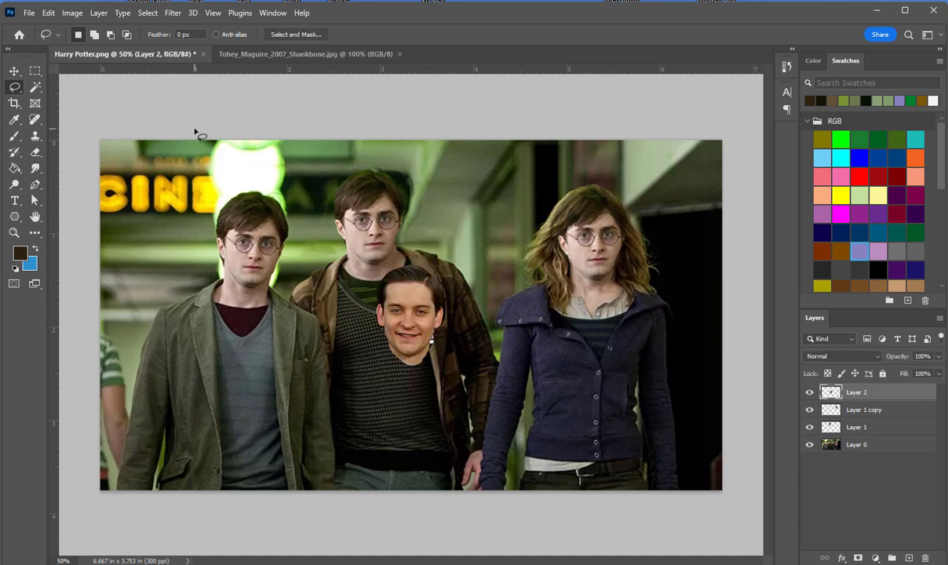
Step: Enlarge the pasted Layer 2 head to about 112% and place it between the middle man and the woman
key(ctrl+t)
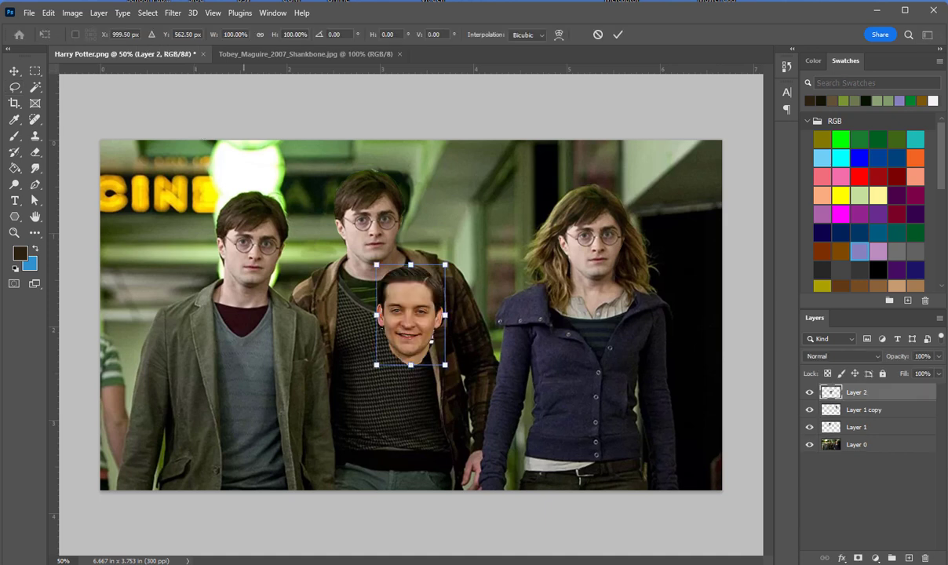
mouse_move(438, 262)
mouse_down()
mouse_move(463, 229)
mouse_move(440, 250)
mouse_up()
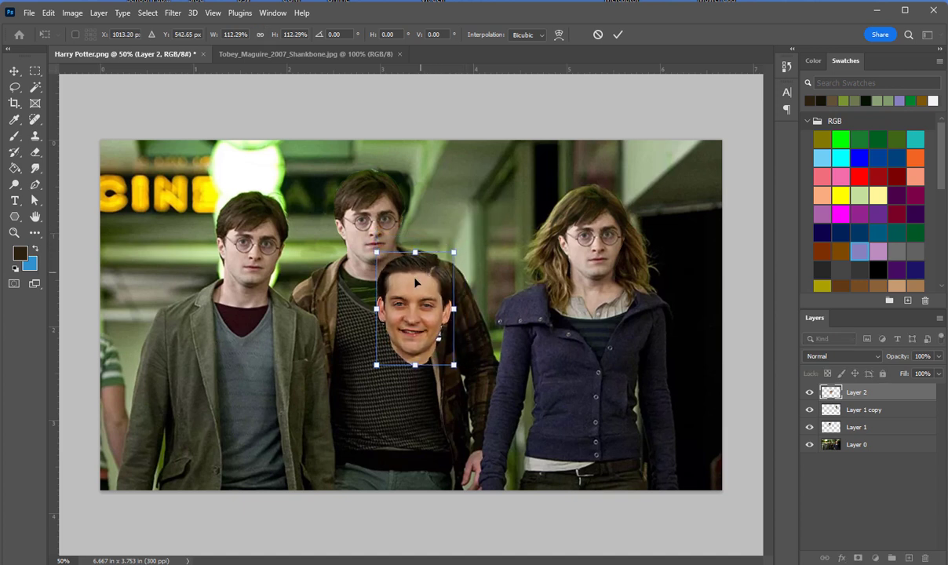
drag(422, 282, 474, 245)
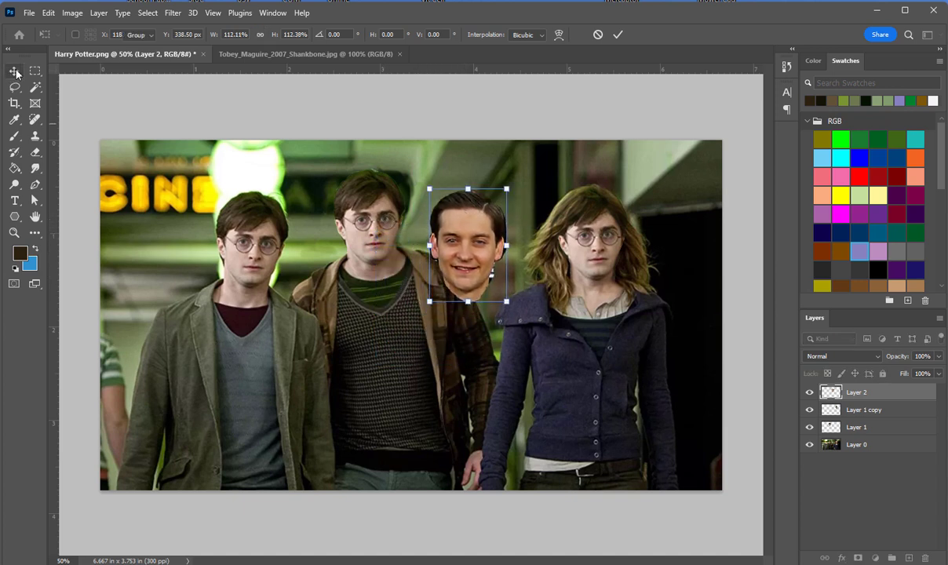
key(Return)
Step: Nudge the Layer 1 head slightly upward on the middle man and hide Layer 1
click(343, 212)
drag(382, 241, 382, 233)
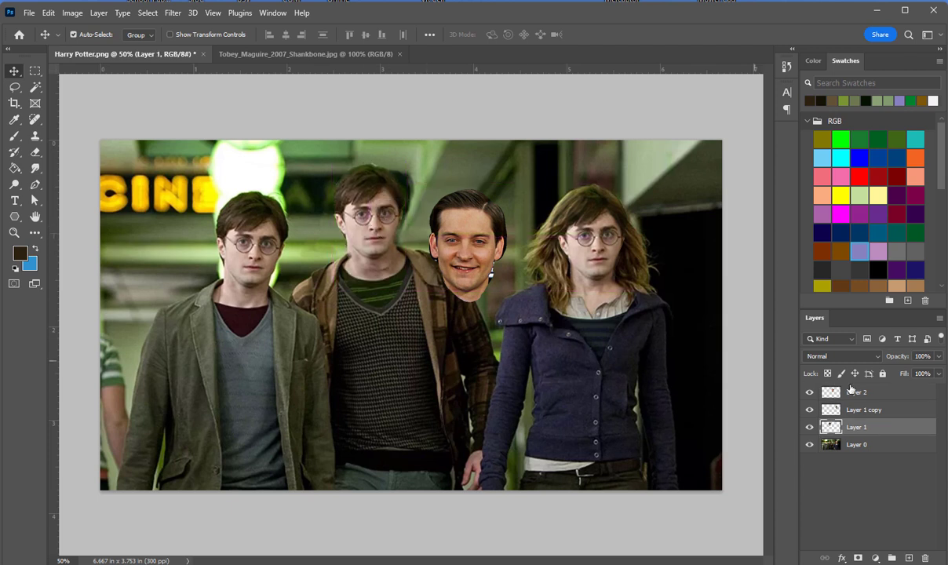
click(809, 427)
Step: Move the Layer 2 head onto the middle man's shoulders so that it covers his original head
click(436, 232)
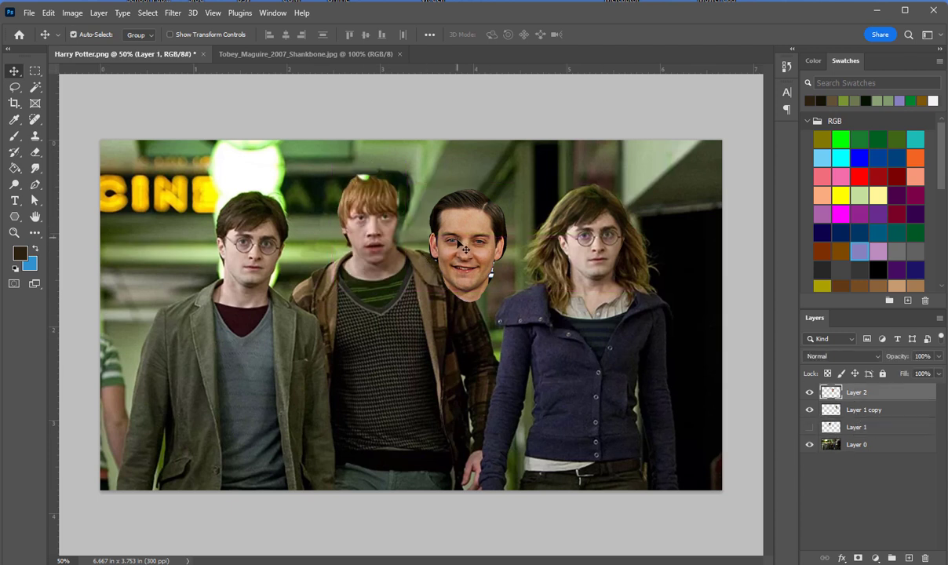
drag(469, 235, 377, 205)
key(ctrl)
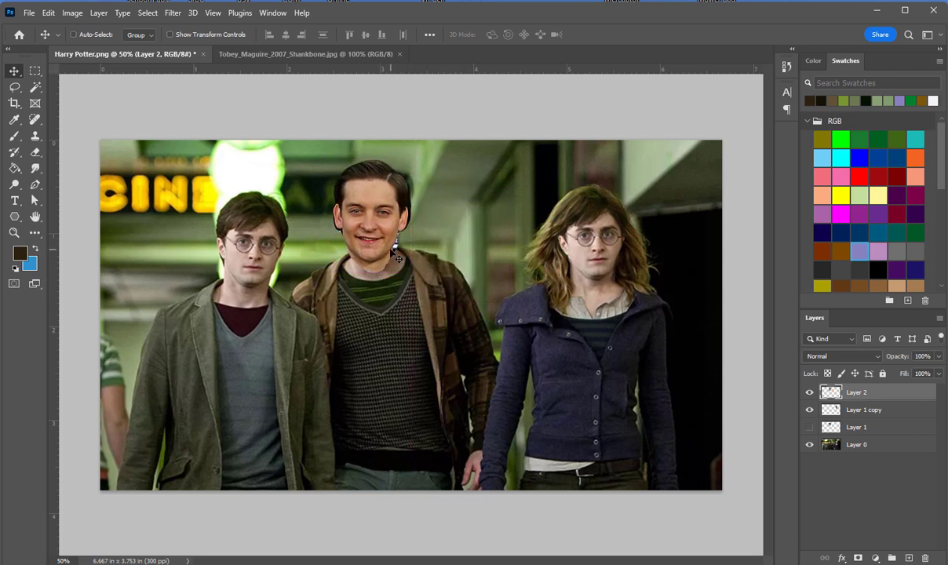
key(ctrl+t)
drag(384, 229, 431, 223)
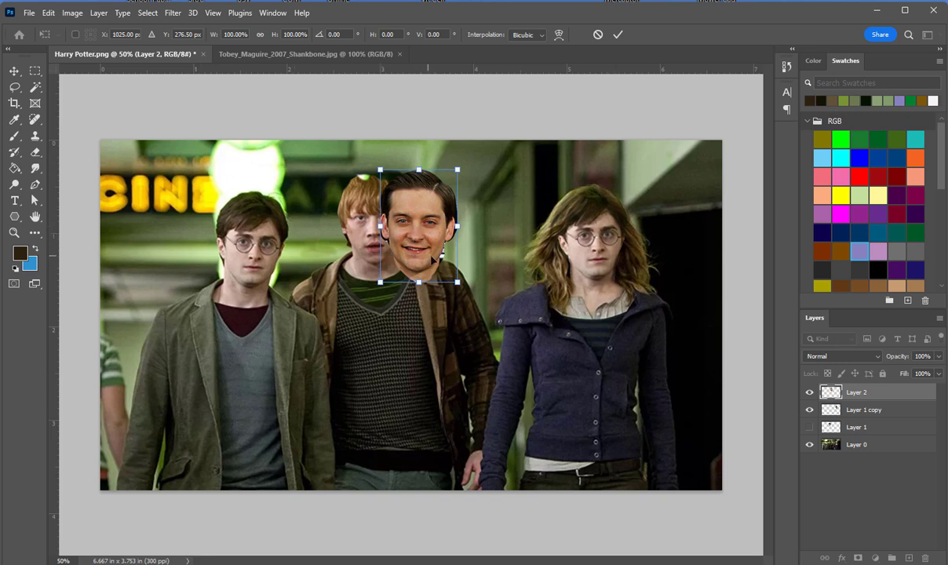
drag(423, 235, 378, 230)
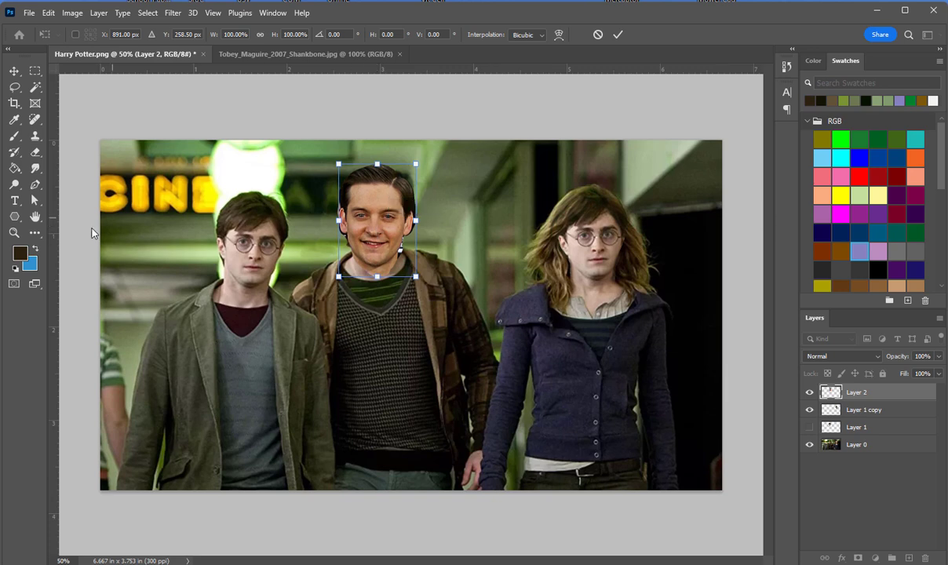
Step: Lower the opacity of Layer 2 to 72% so the original face can guide the alignment
click(14, 233)
click(382, 261)
click(382, 261)
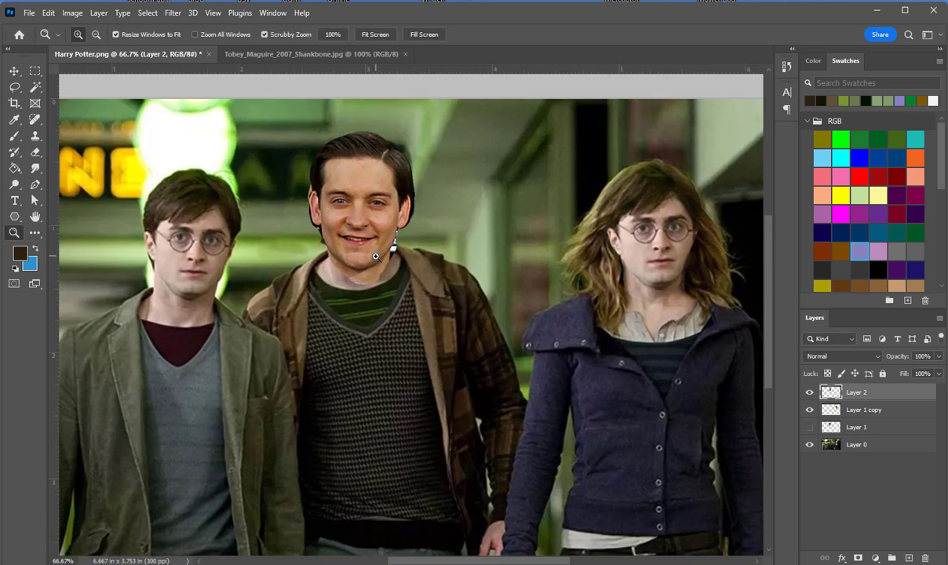
click(383, 261)
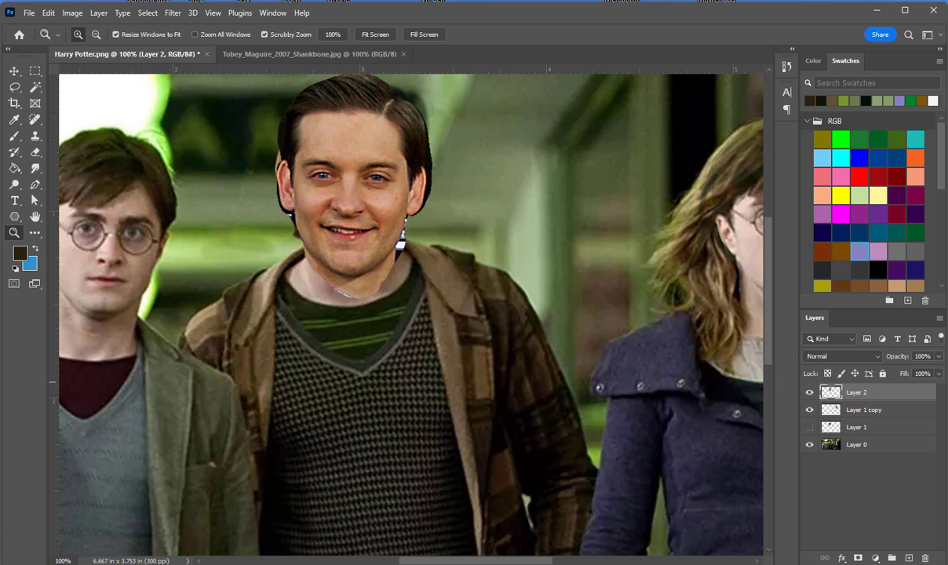
click(938, 357)
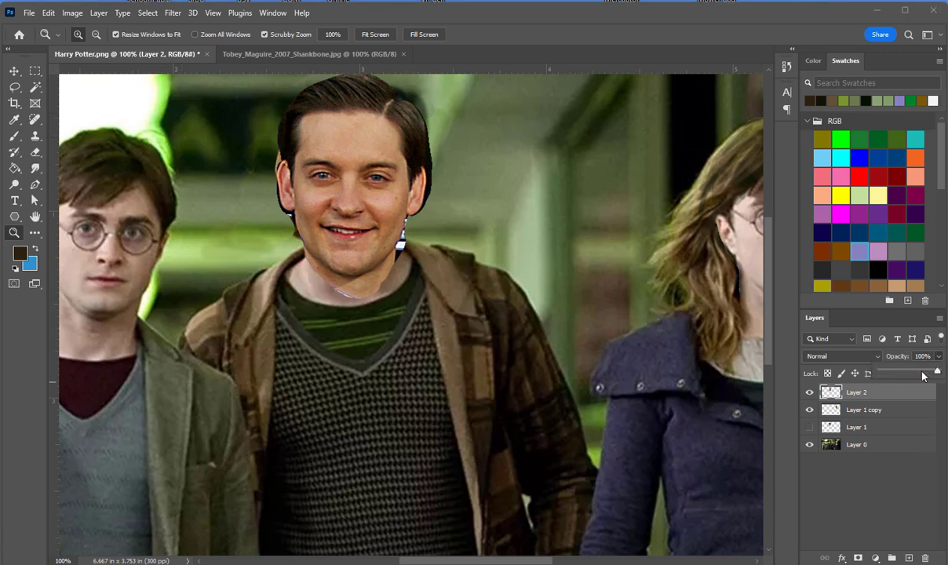
click(922, 375)
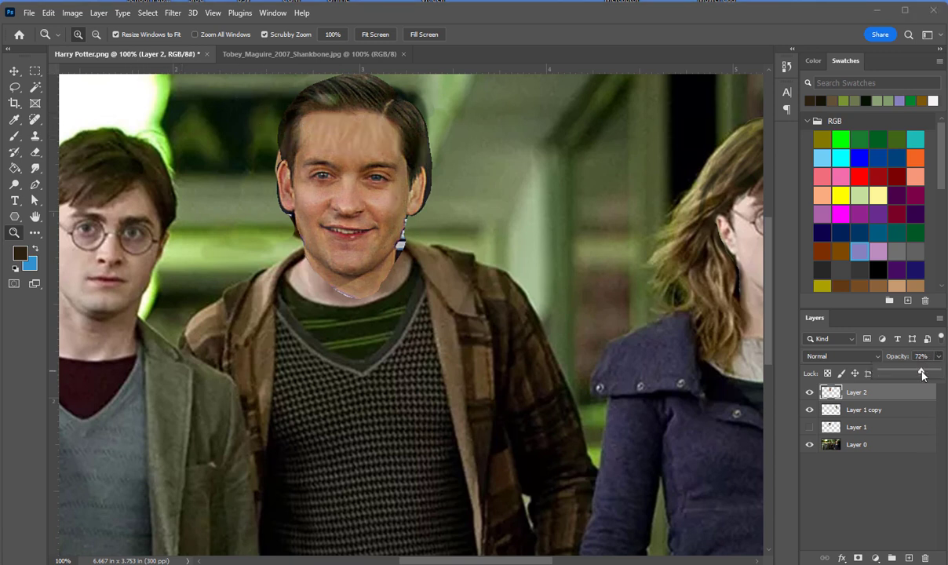
Step: Rotate the Layer 2 head by -3.48° to match the face beneath and restore the layer's opacity to 100%
click(14, 70)
mouse_move(335, 172)
mouse_down()
mouse_move(323, 160)
mouse_move(398, 158)
mouse_move(335, 177)
mouse_move(294, 167)
mouse_move(345, 167)
mouse_move(336, 174)
mouse_up()
key(ctrl+t)
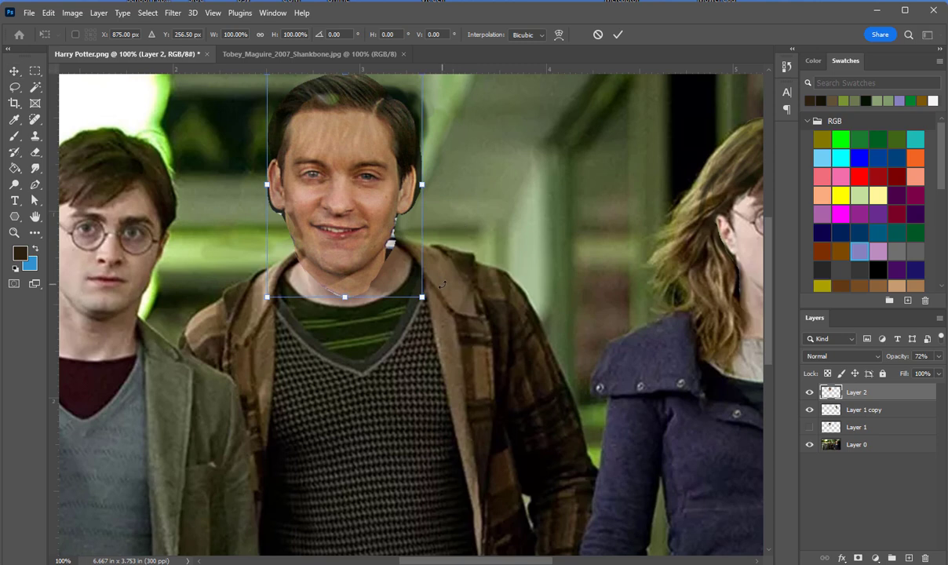
drag(444, 255, 438, 269)
mouse_move(374, 202)
mouse_down()
mouse_move(435, 180)
mouse_move(378, 192)
mouse_move(374, 203)
mouse_up()
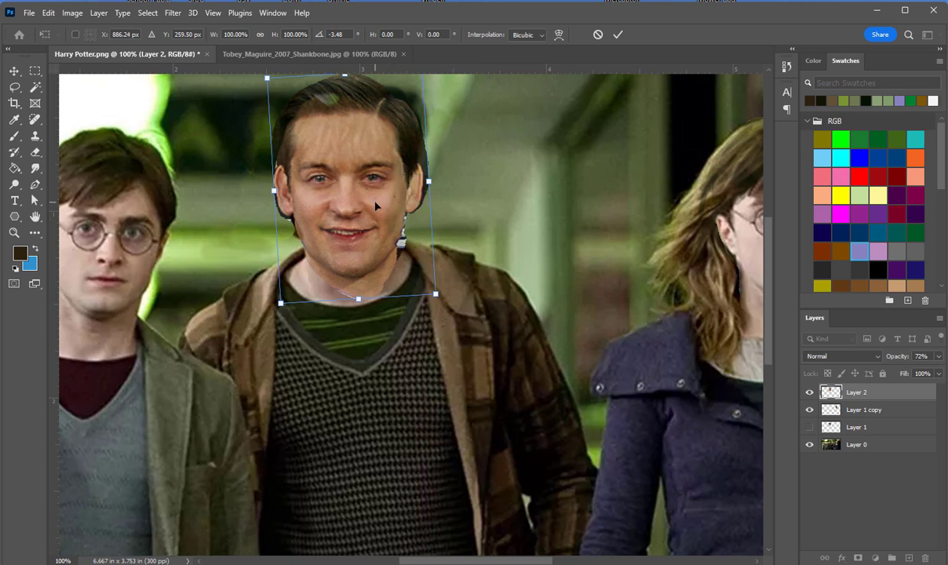
key(Return)
click(939, 357)
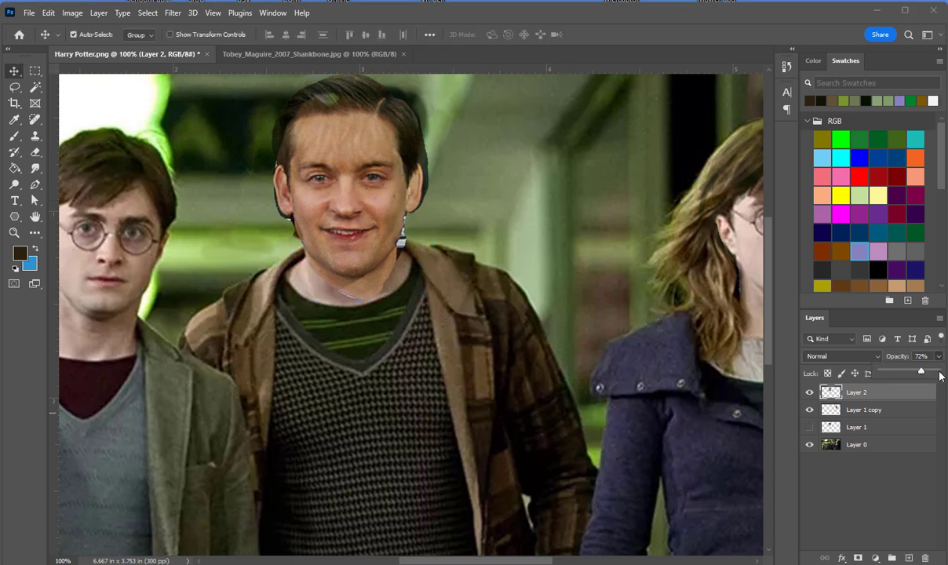
click(938, 371)
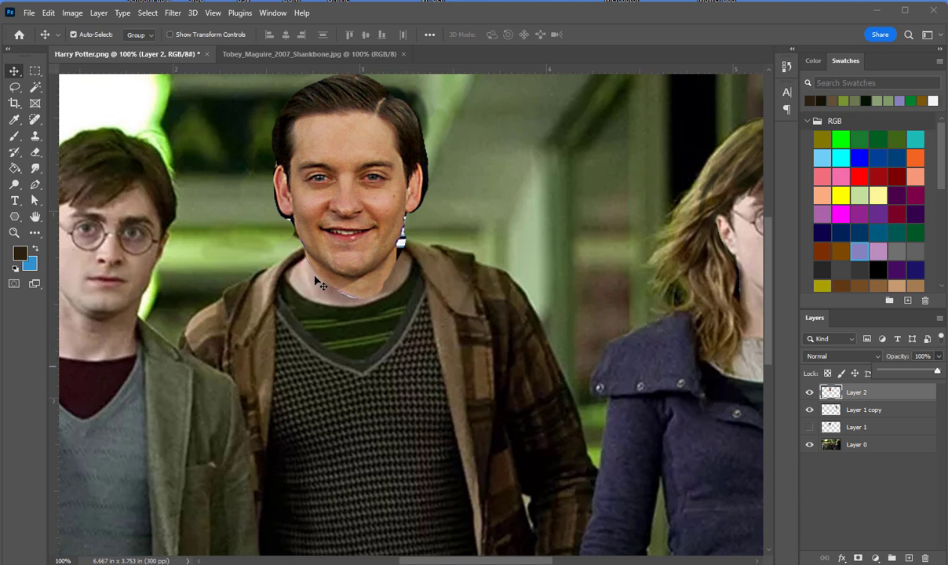
Step: Apply Hue/Saturation to Layer 2 with a slightly positive hue shift, saturation -18 and lightness +7
click(75, 14)
mouse_move(94, 47)
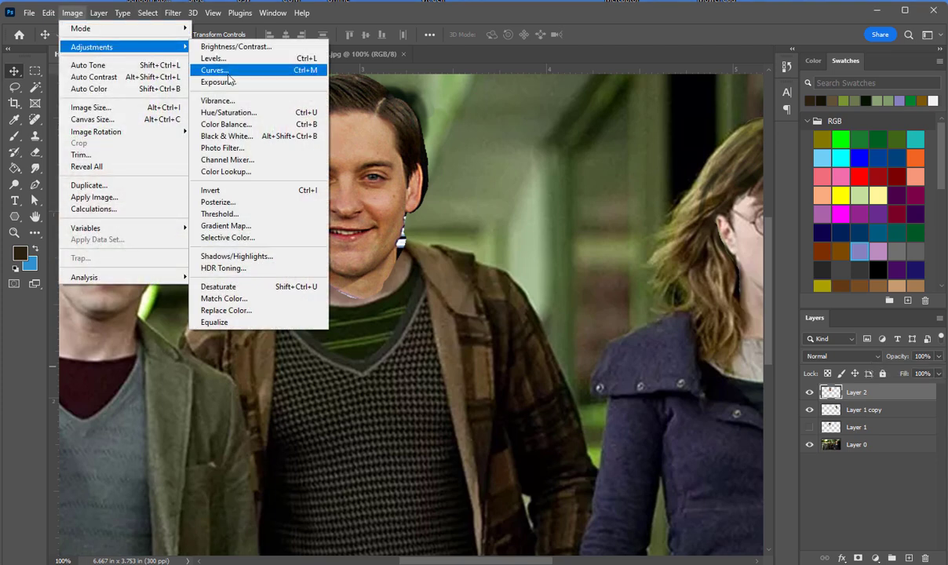
click(235, 113)
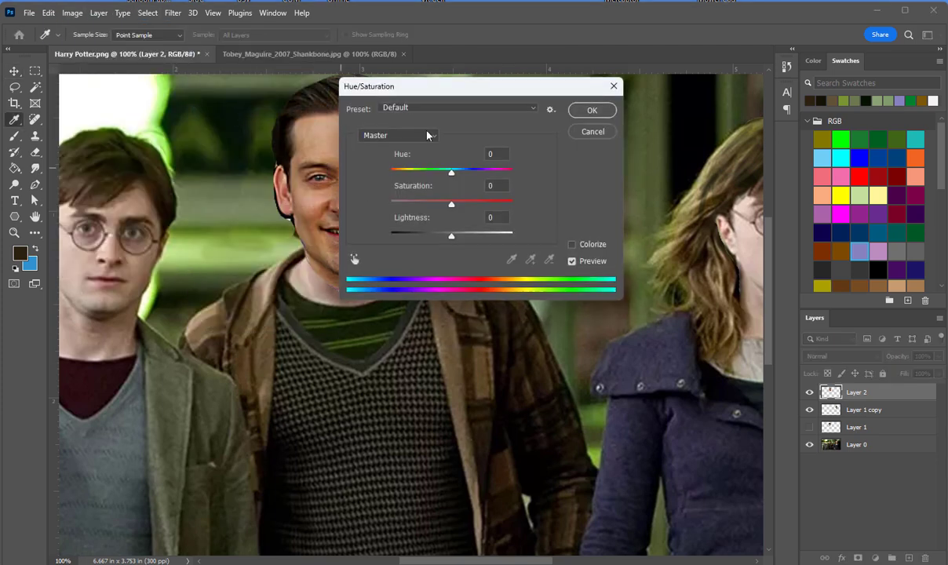
drag(441, 93, 545, 122)
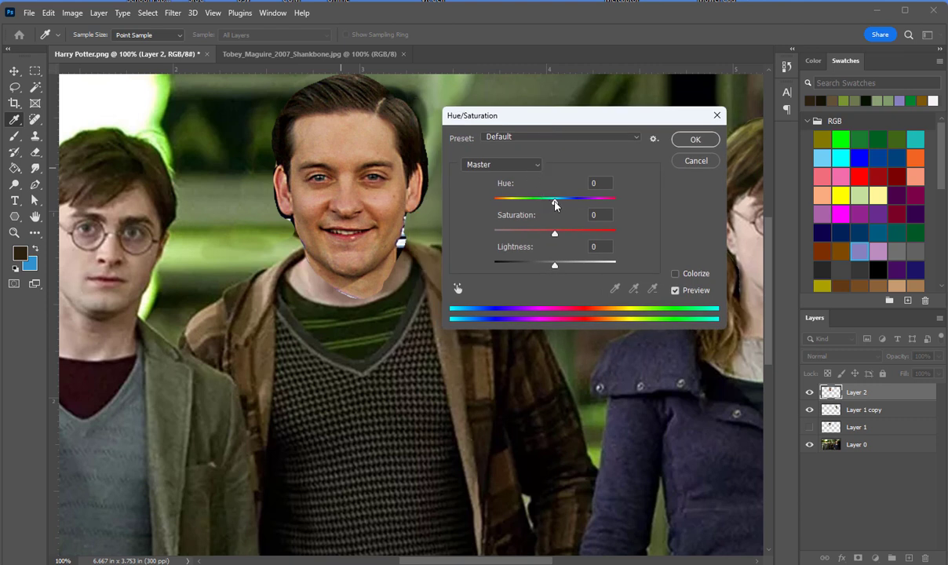
drag(556, 204, 559, 201)
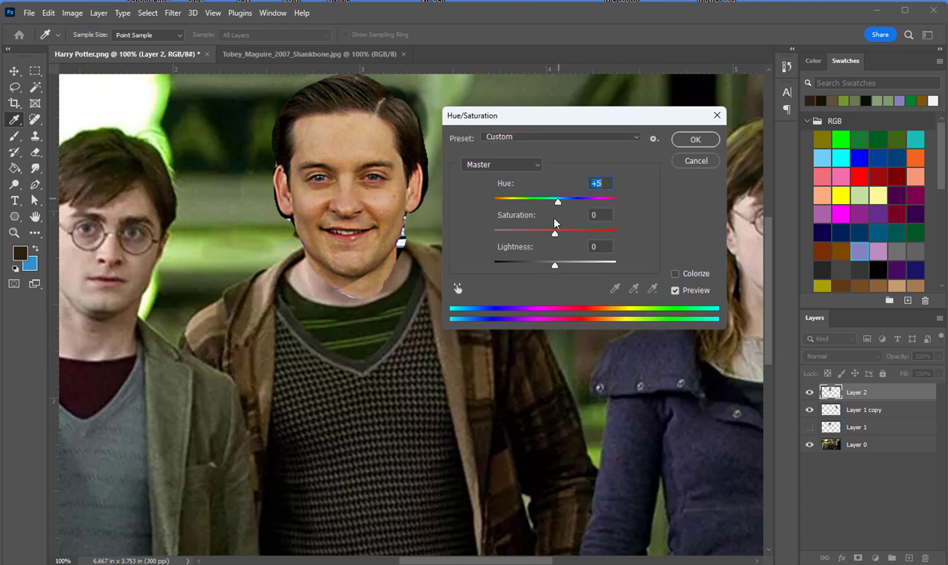
drag(556, 267, 543, 234)
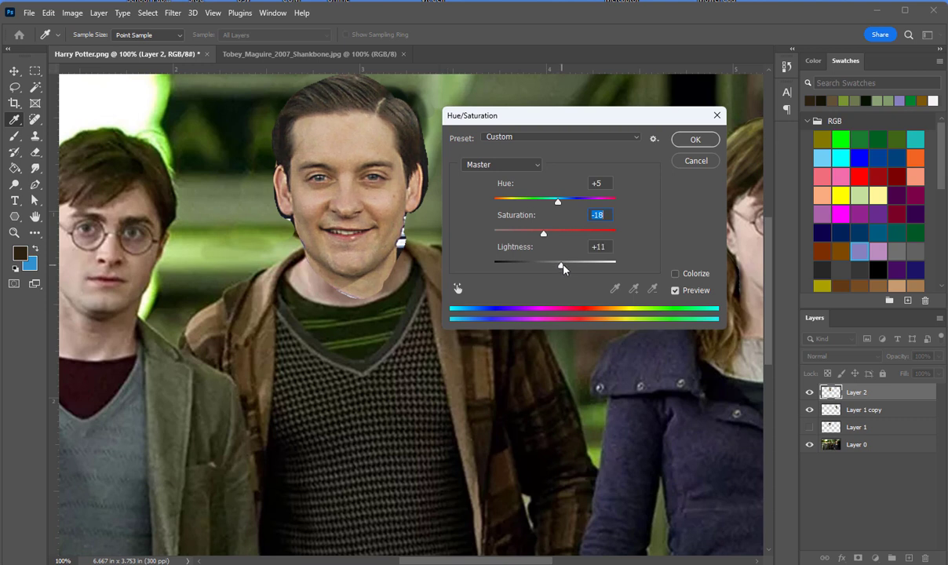
drag(563, 268, 559, 269)
click(559, 268)
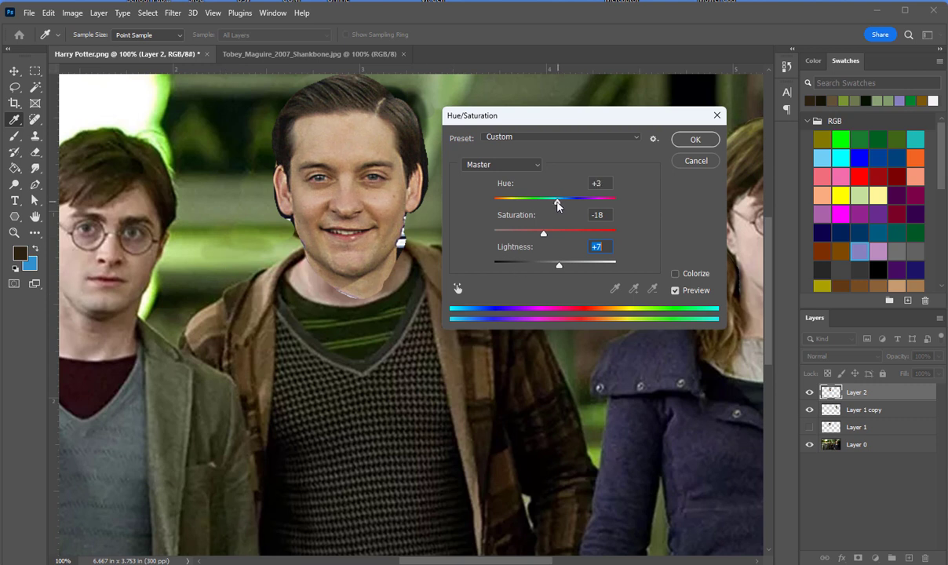
drag(558, 203, 562, 207)
click(695, 140)
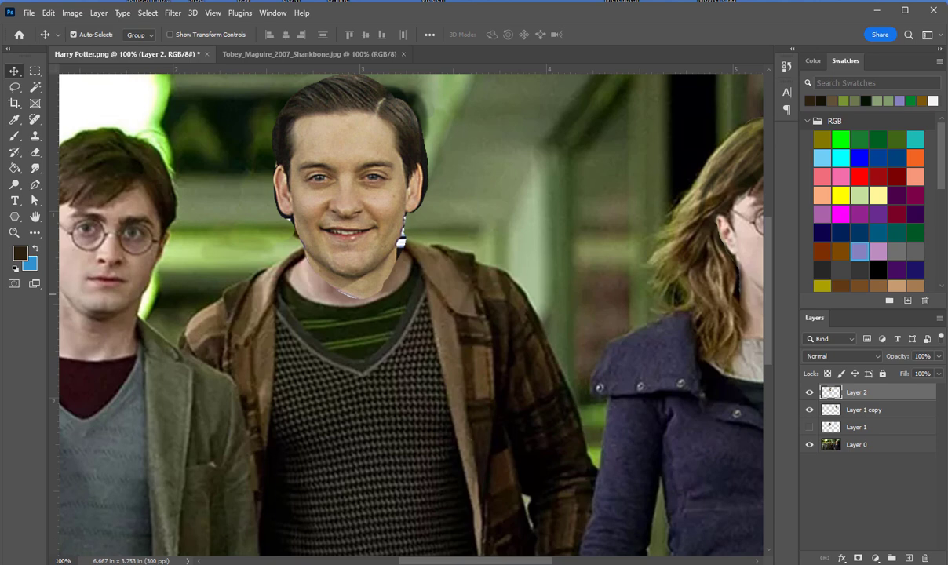
Step: Apply a second Hue/Saturation adjustment to Layer 2, shifting only the hue slightly toward negative
click(15, 232)
alt+click(450, 382)
alt+click(451, 382)
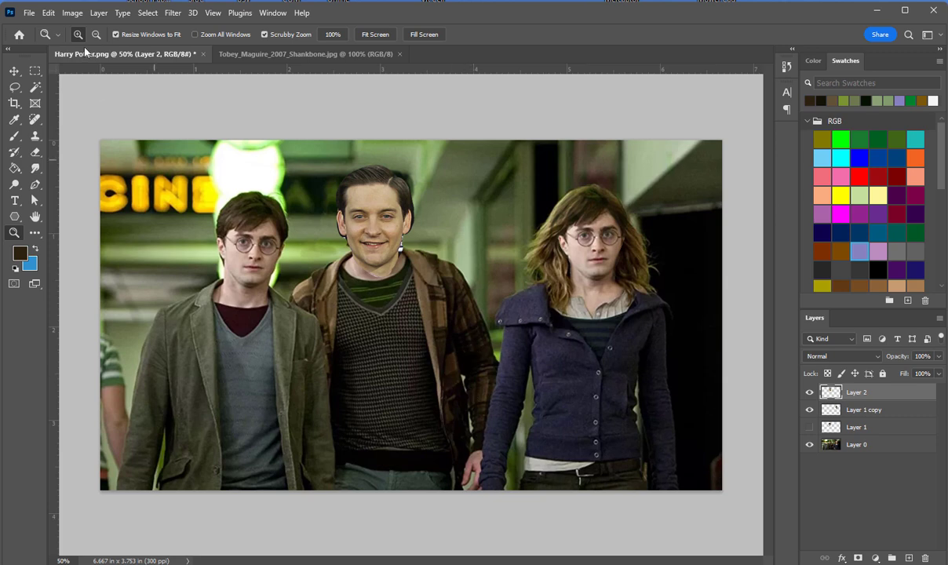
click(73, 13)
mouse_move(125, 47)
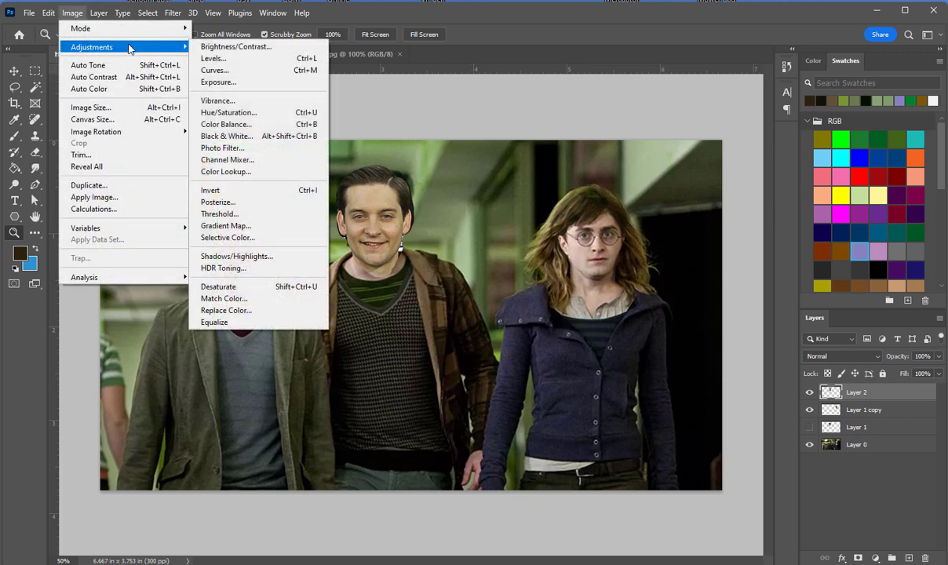
click(237, 117)
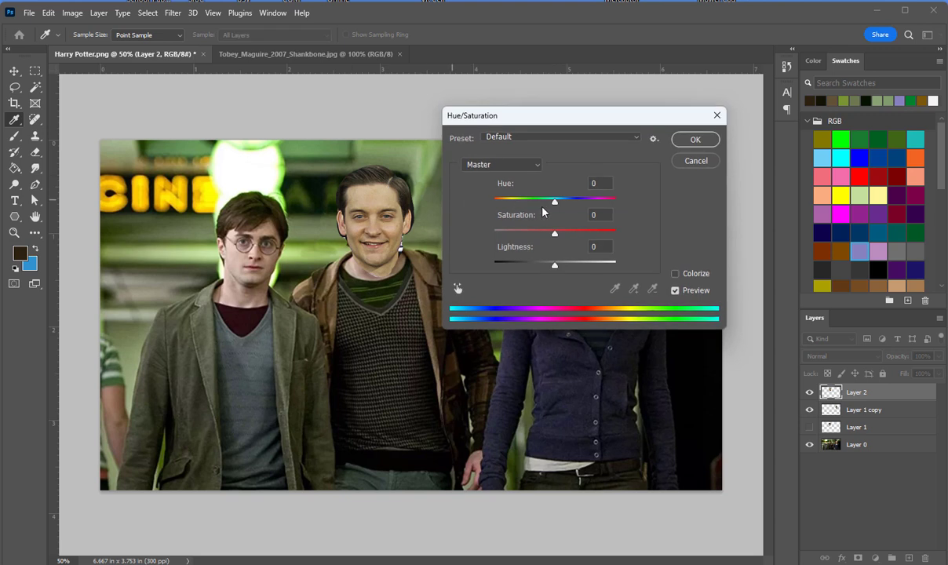
drag(555, 204, 550, 206)
click(695, 140)
Step: Erase the leftover background around the Layer 2 head and soften its neck and hair edges with a 20 px Eraser at 31% opacity
key(z)
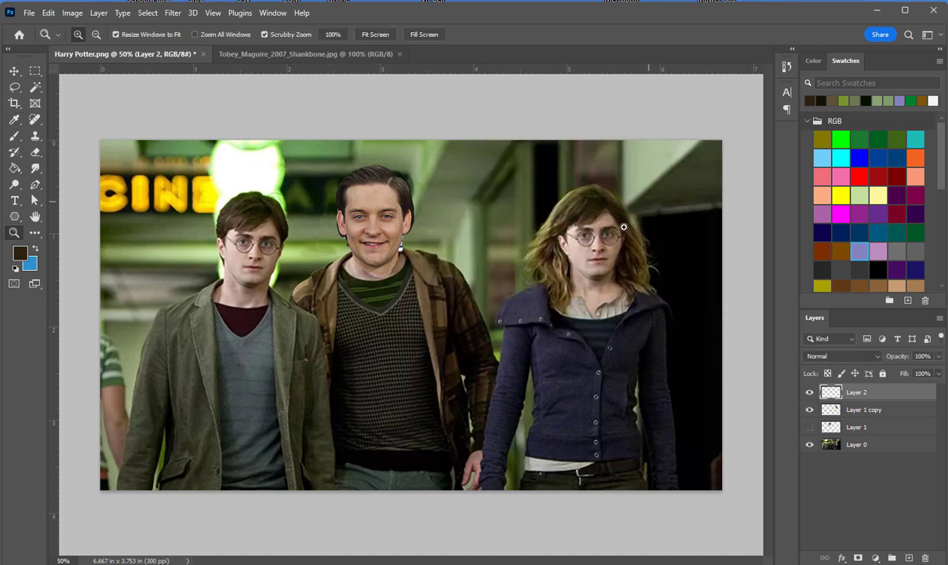
click(381, 272)
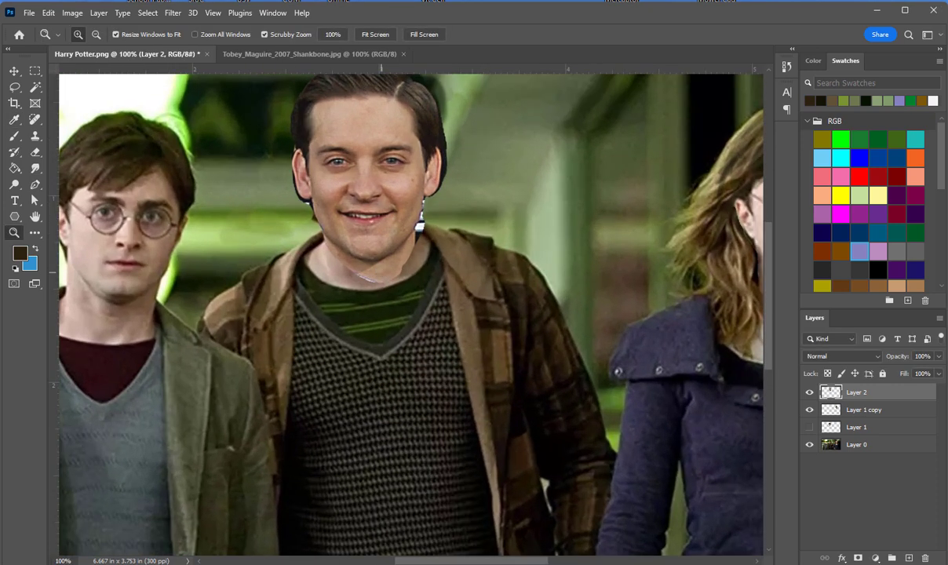
click(34, 151)
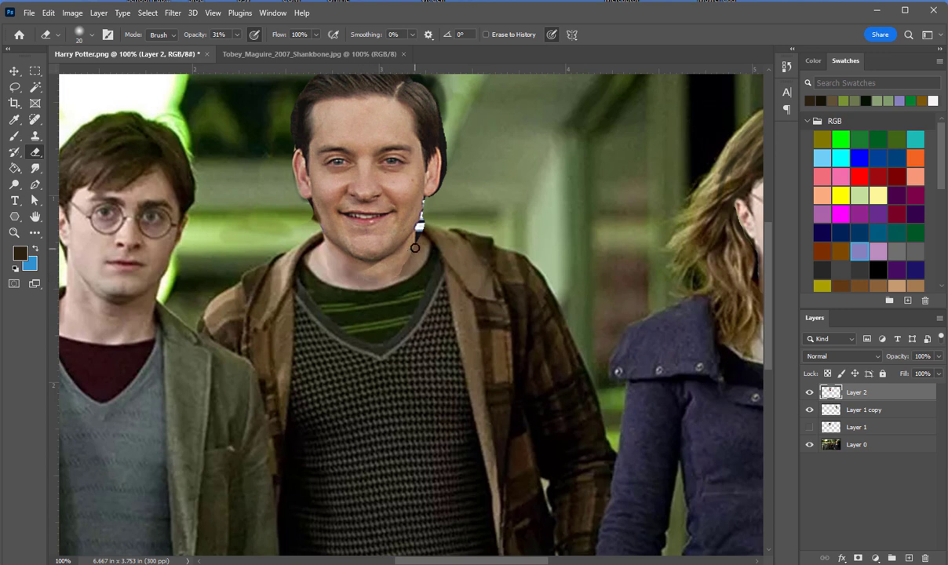
drag(417, 233, 427, 201)
scroll(767, 276, up, 2)
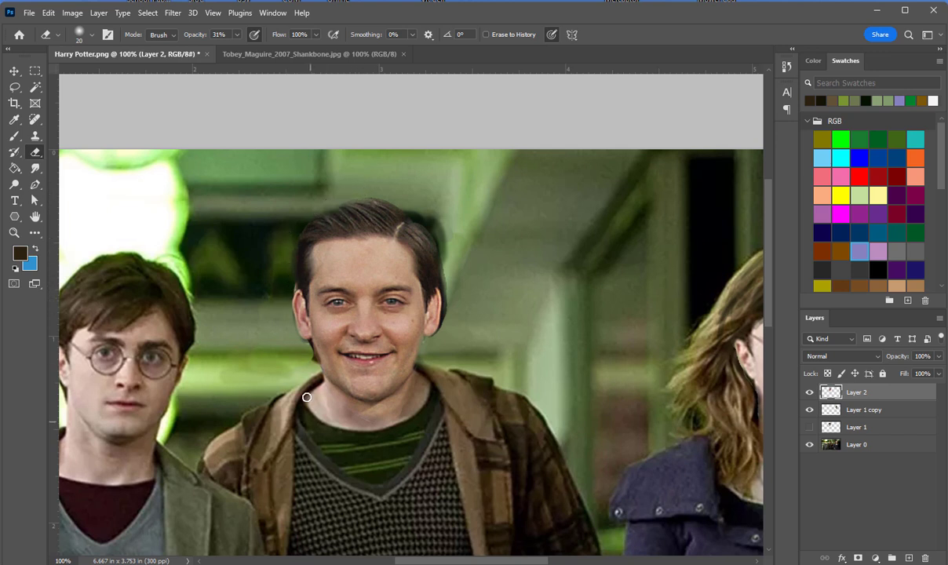
Step: Scale the Layer 2 head down to about 94% and reposition it on the middle man's neck
click(14, 232)
alt+click(414, 439)
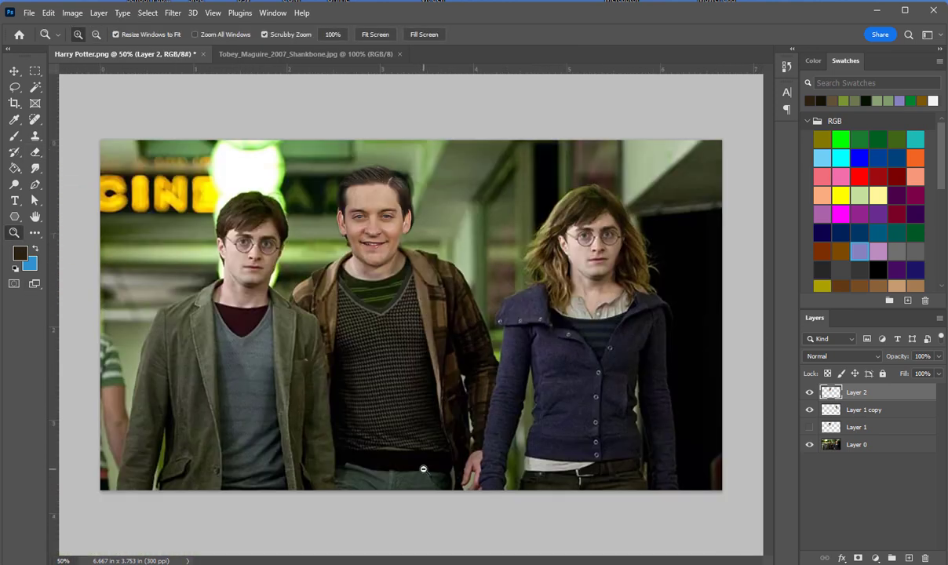
key(ctrl+t)
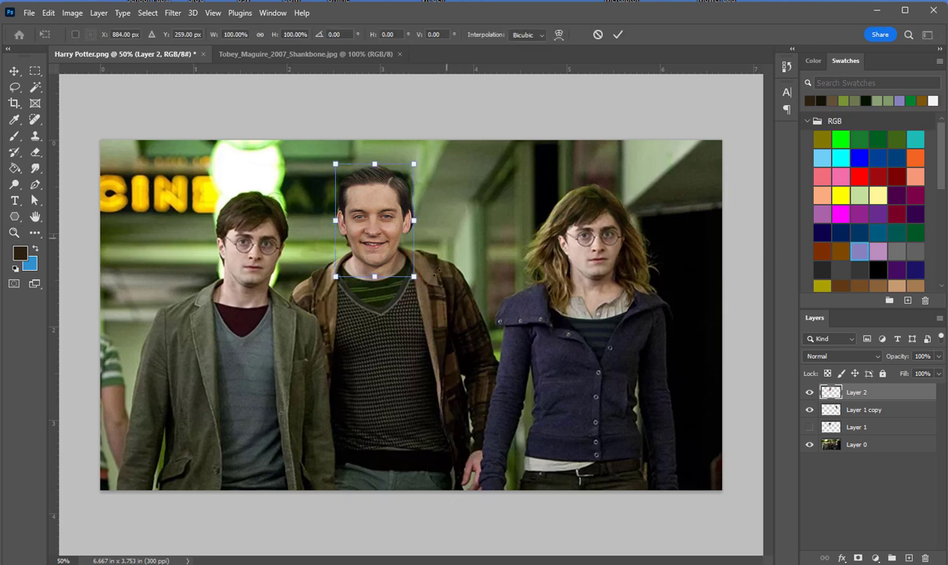
drag(417, 278, 411, 271)
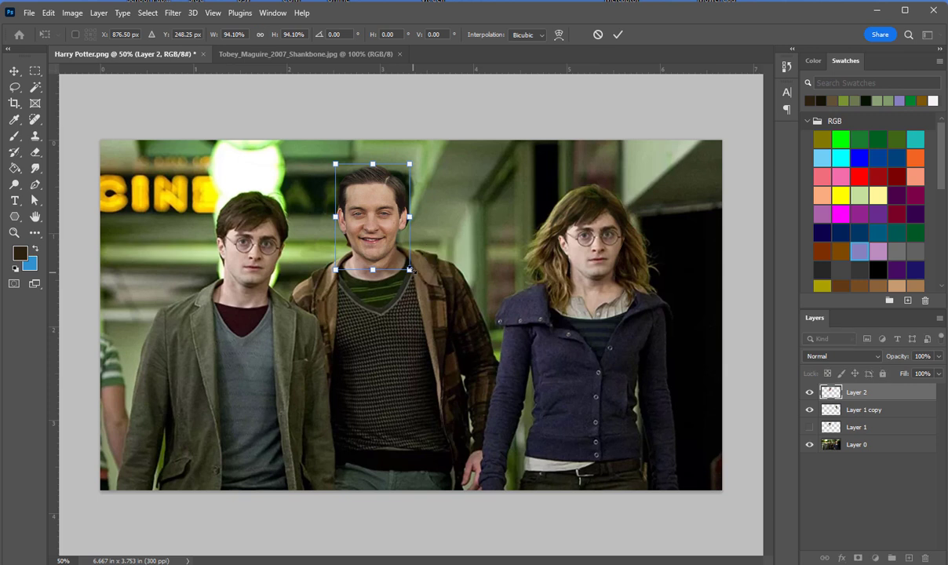
drag(392, 239, 399, 247)
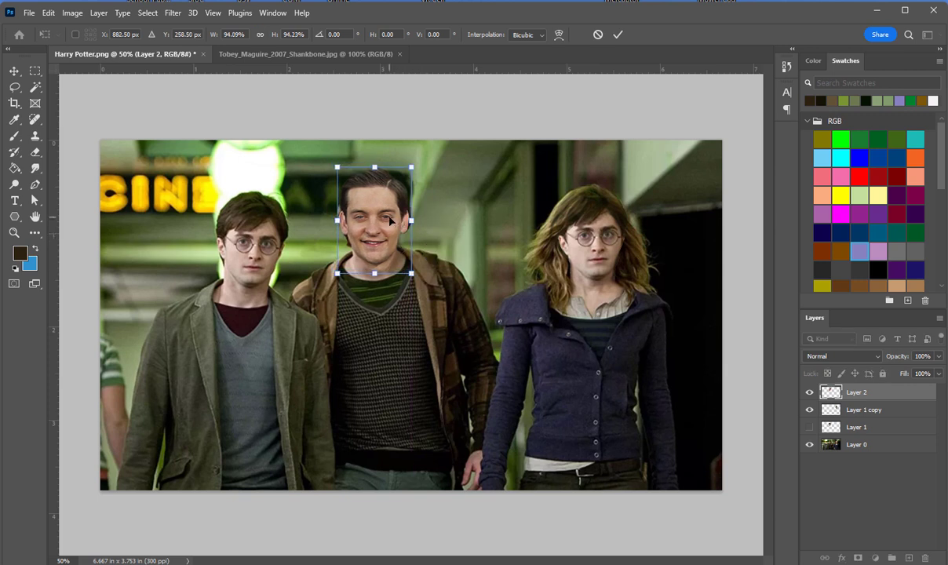
key(Return)
Step: Shift the Layer 2 head slightly leftward on the middle man's neck and view the whole picture
key(z)
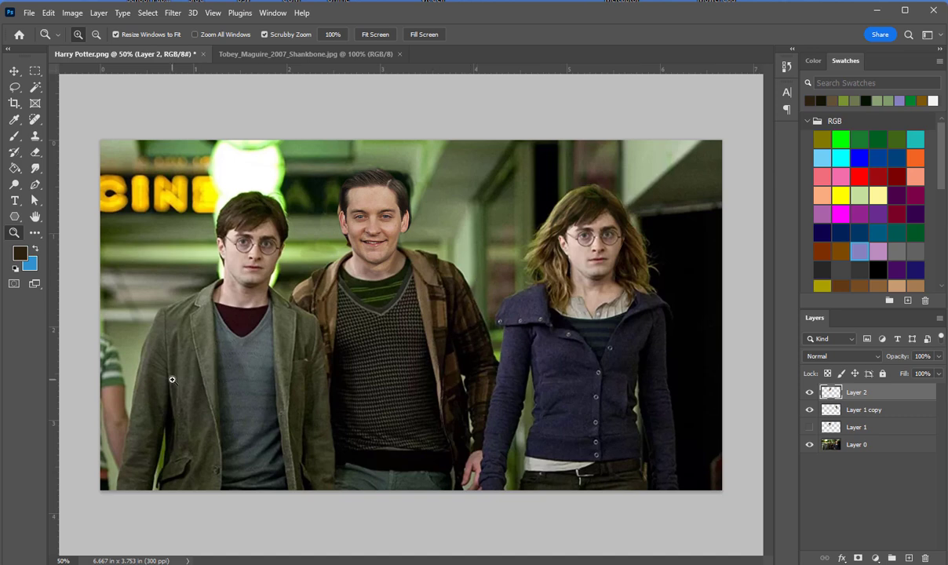
click(360, 215)
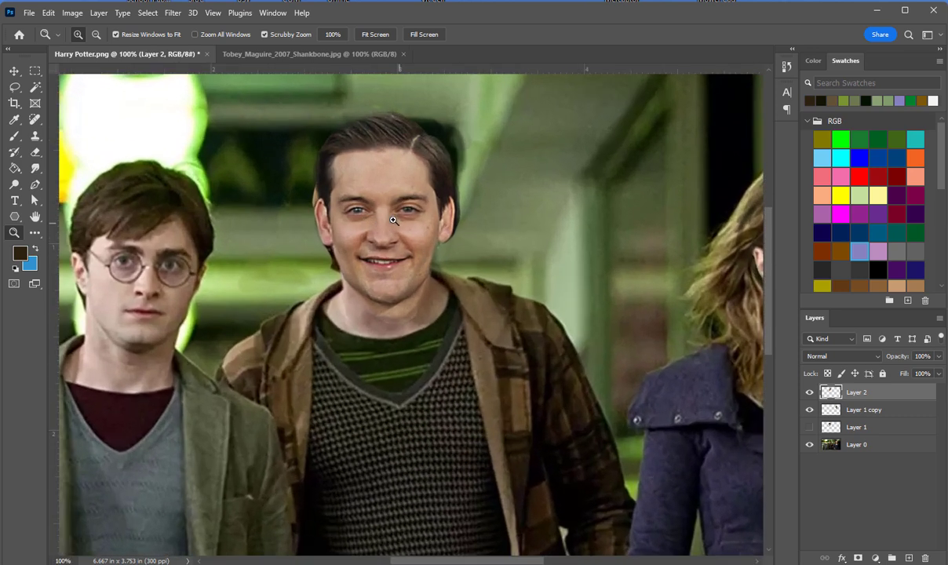
click(14, 71)
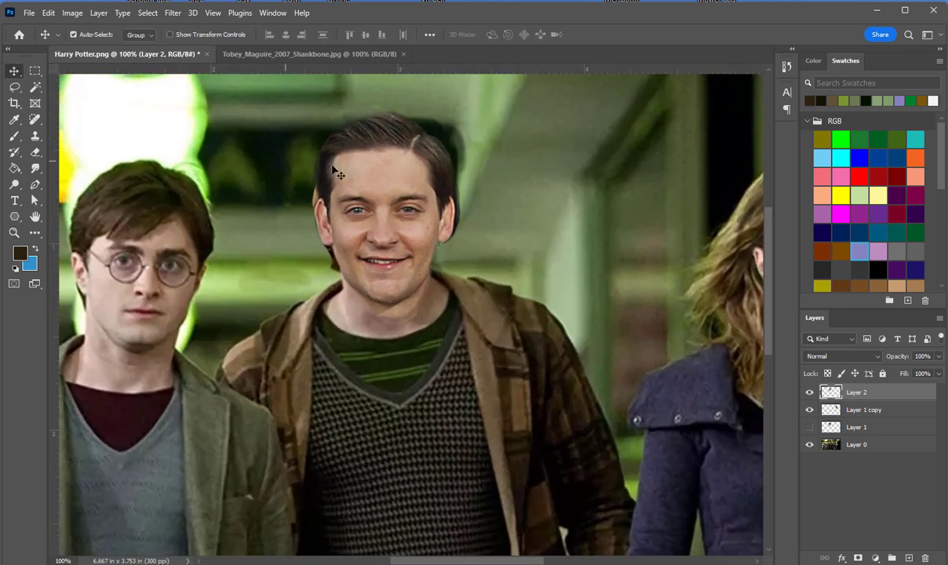
drag(333, 169, 391, 189)
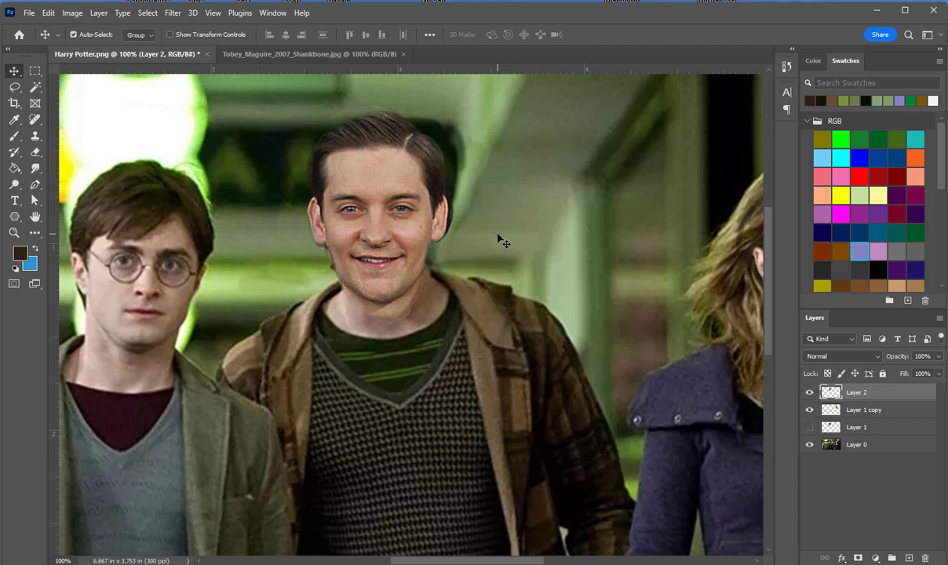
click(14, 232)
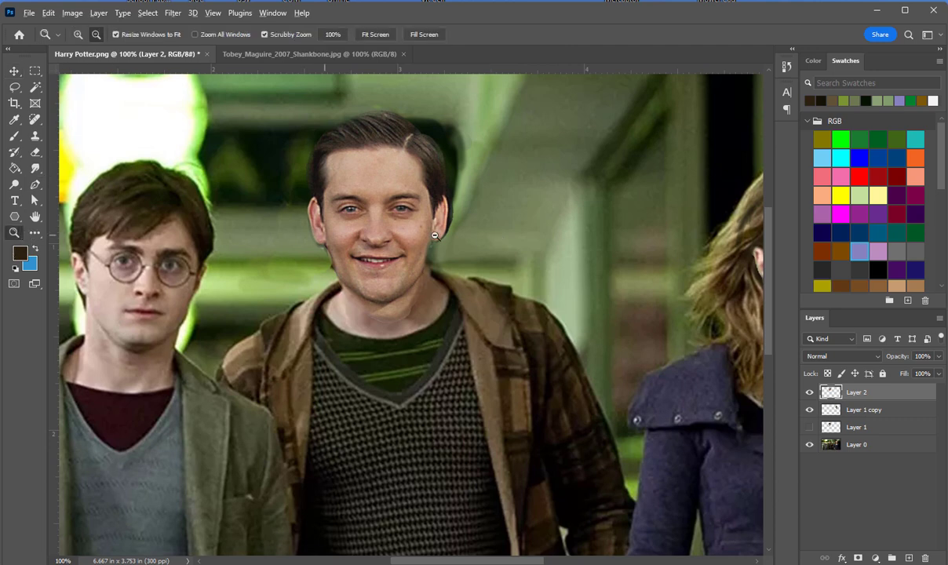
alt+click(431, 241)
alt+click(432, 241)
alt+click(386, 362)
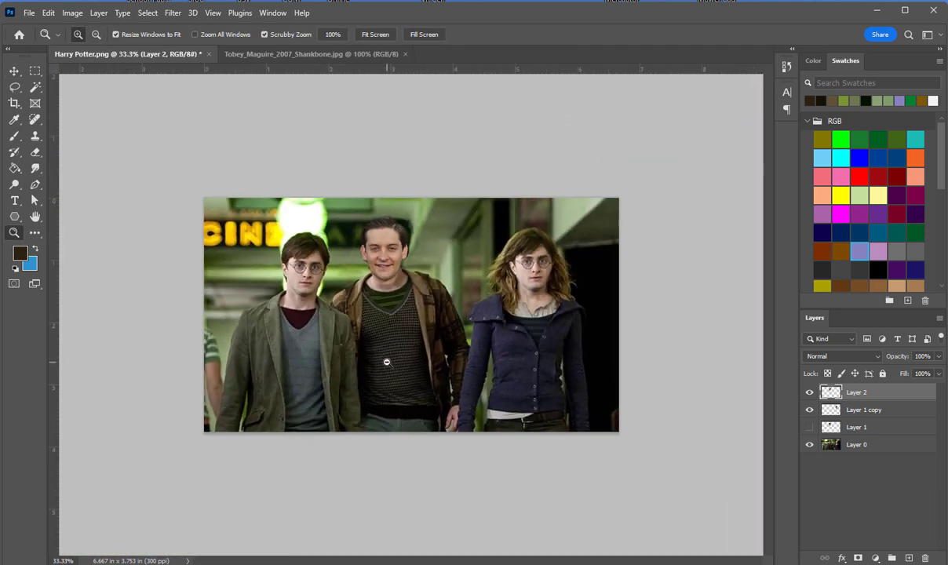